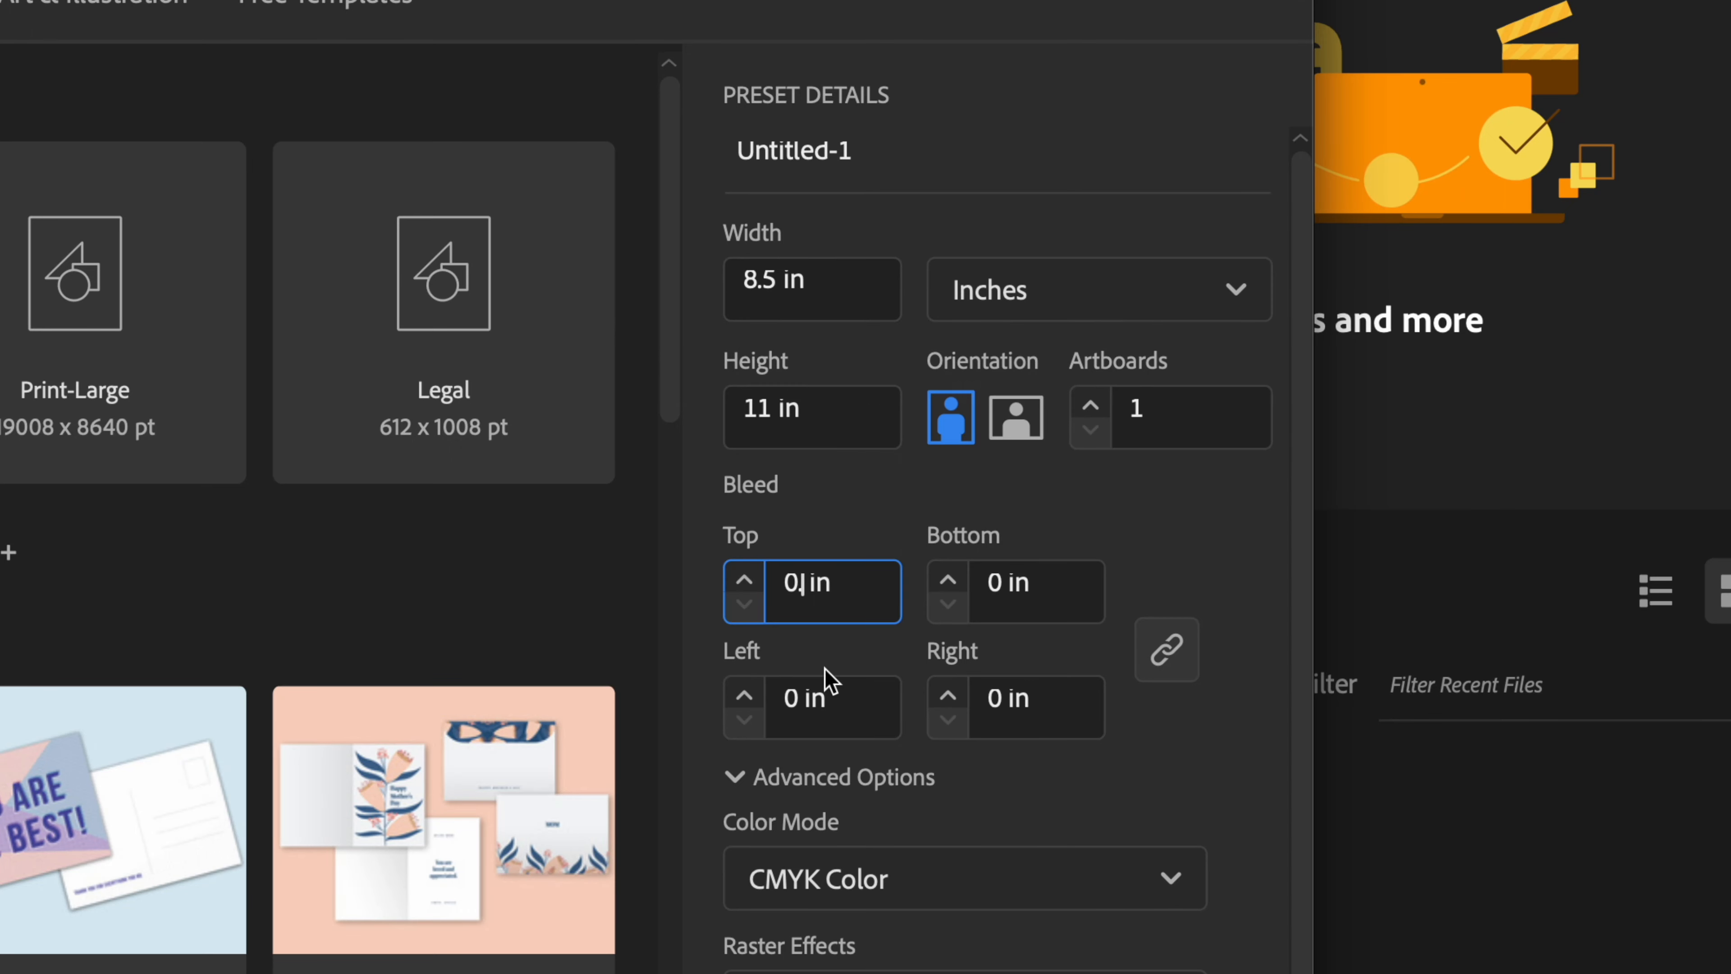
Set the new document's bleed to 0.125 in on all four sides, with the sides linked
text(125)
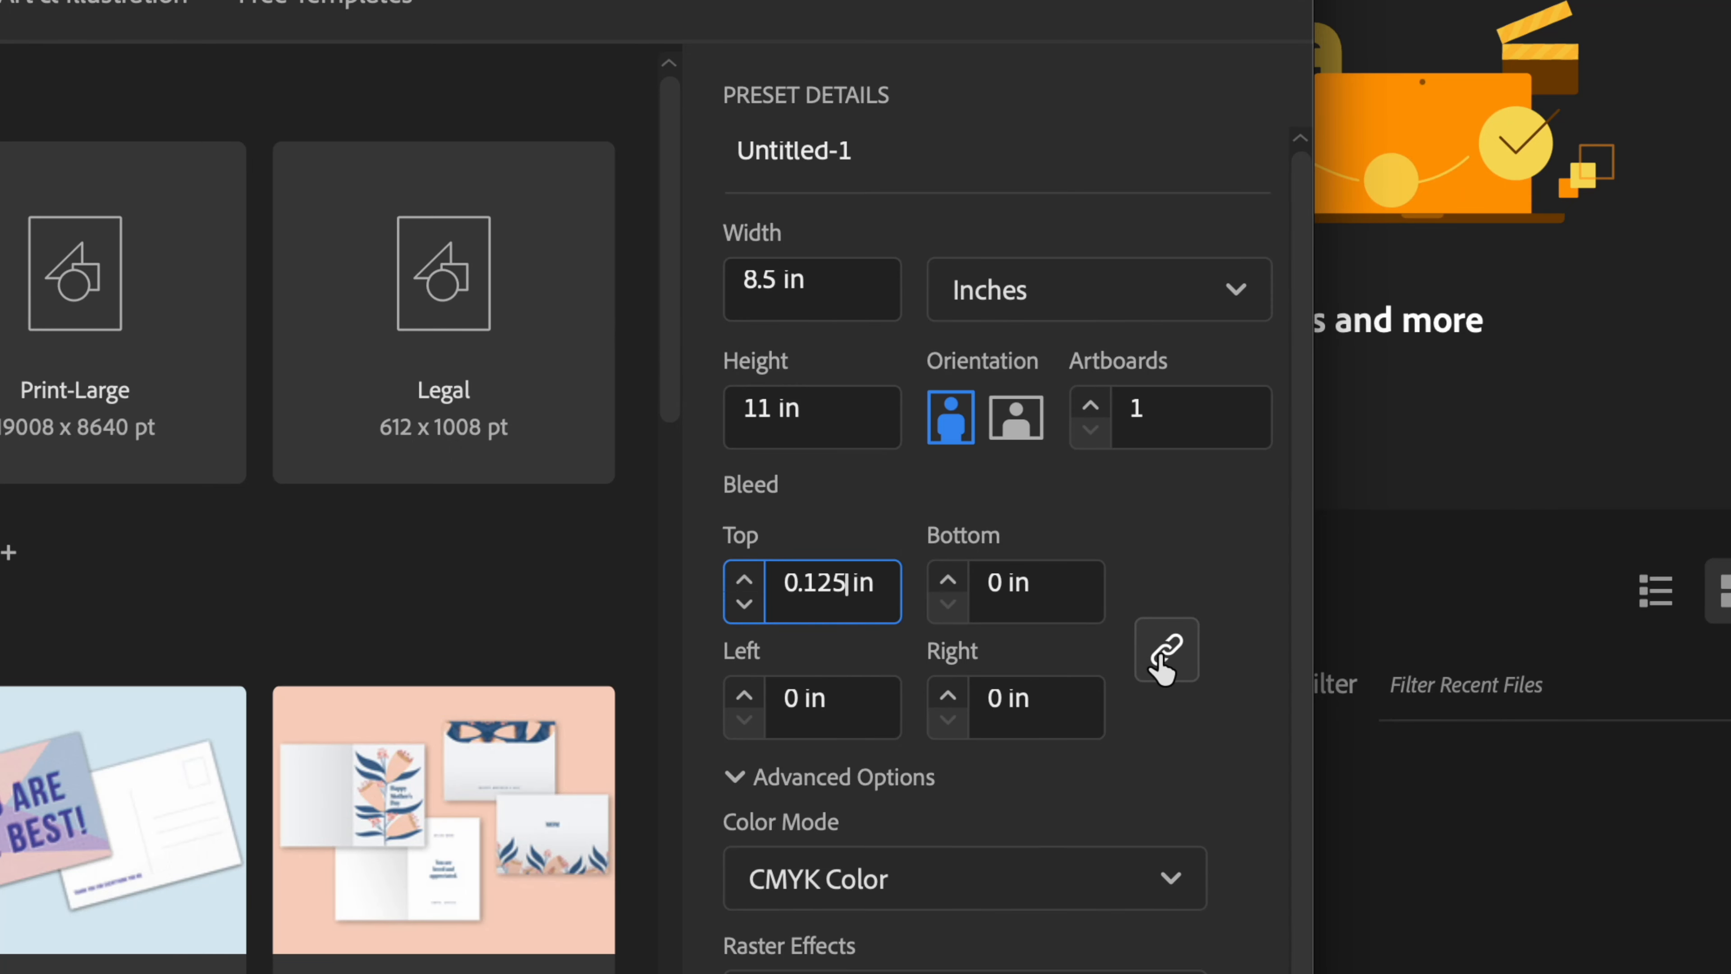
click(1169, 658)
click(1169, 659)
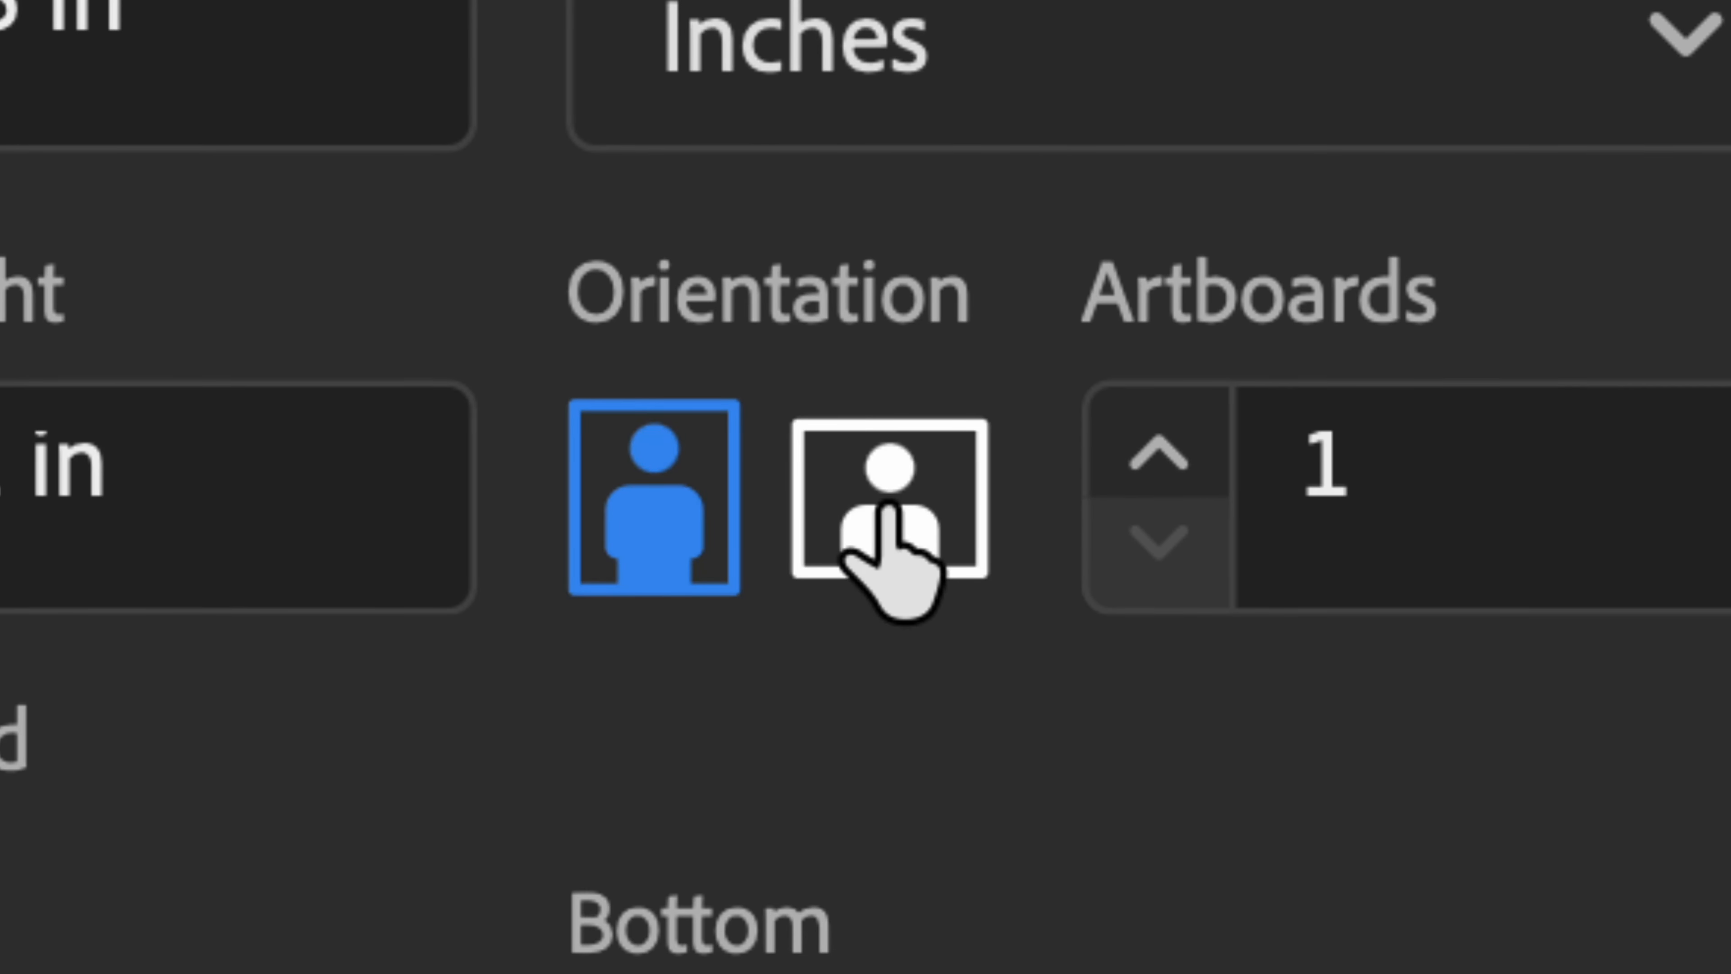
Set landscape orientation and High (300 ppi) raster effects, and create the document
click(823, 513)
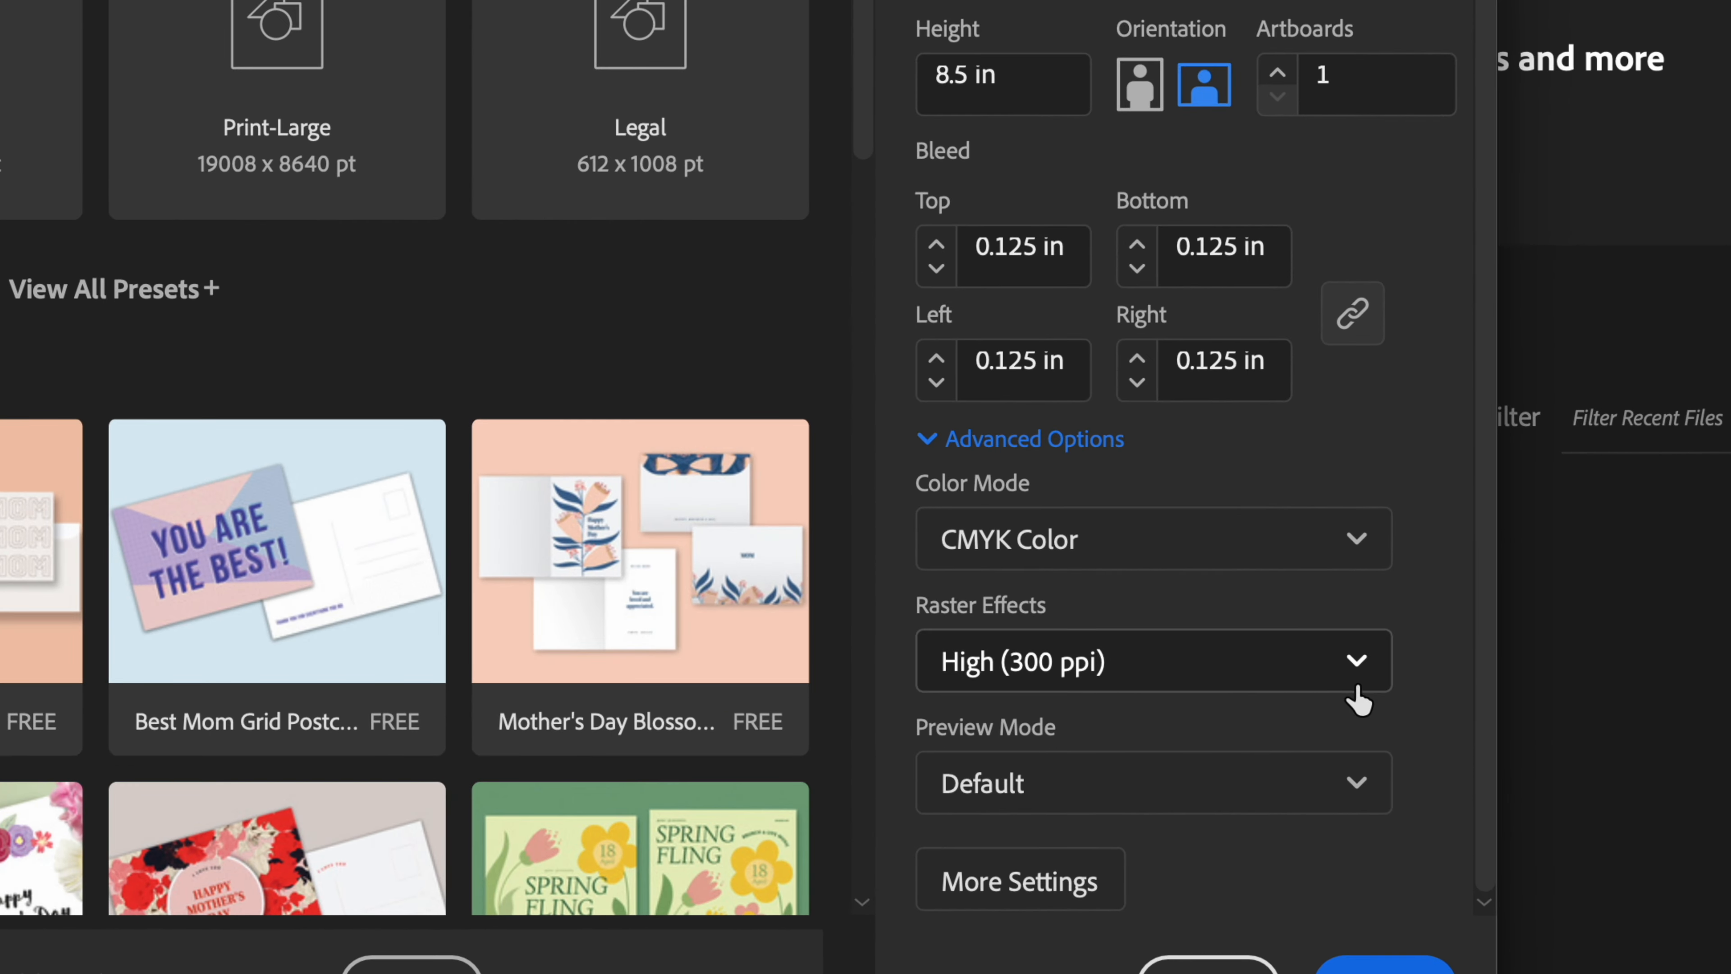
click(1356, 695)
click(1117, 736)
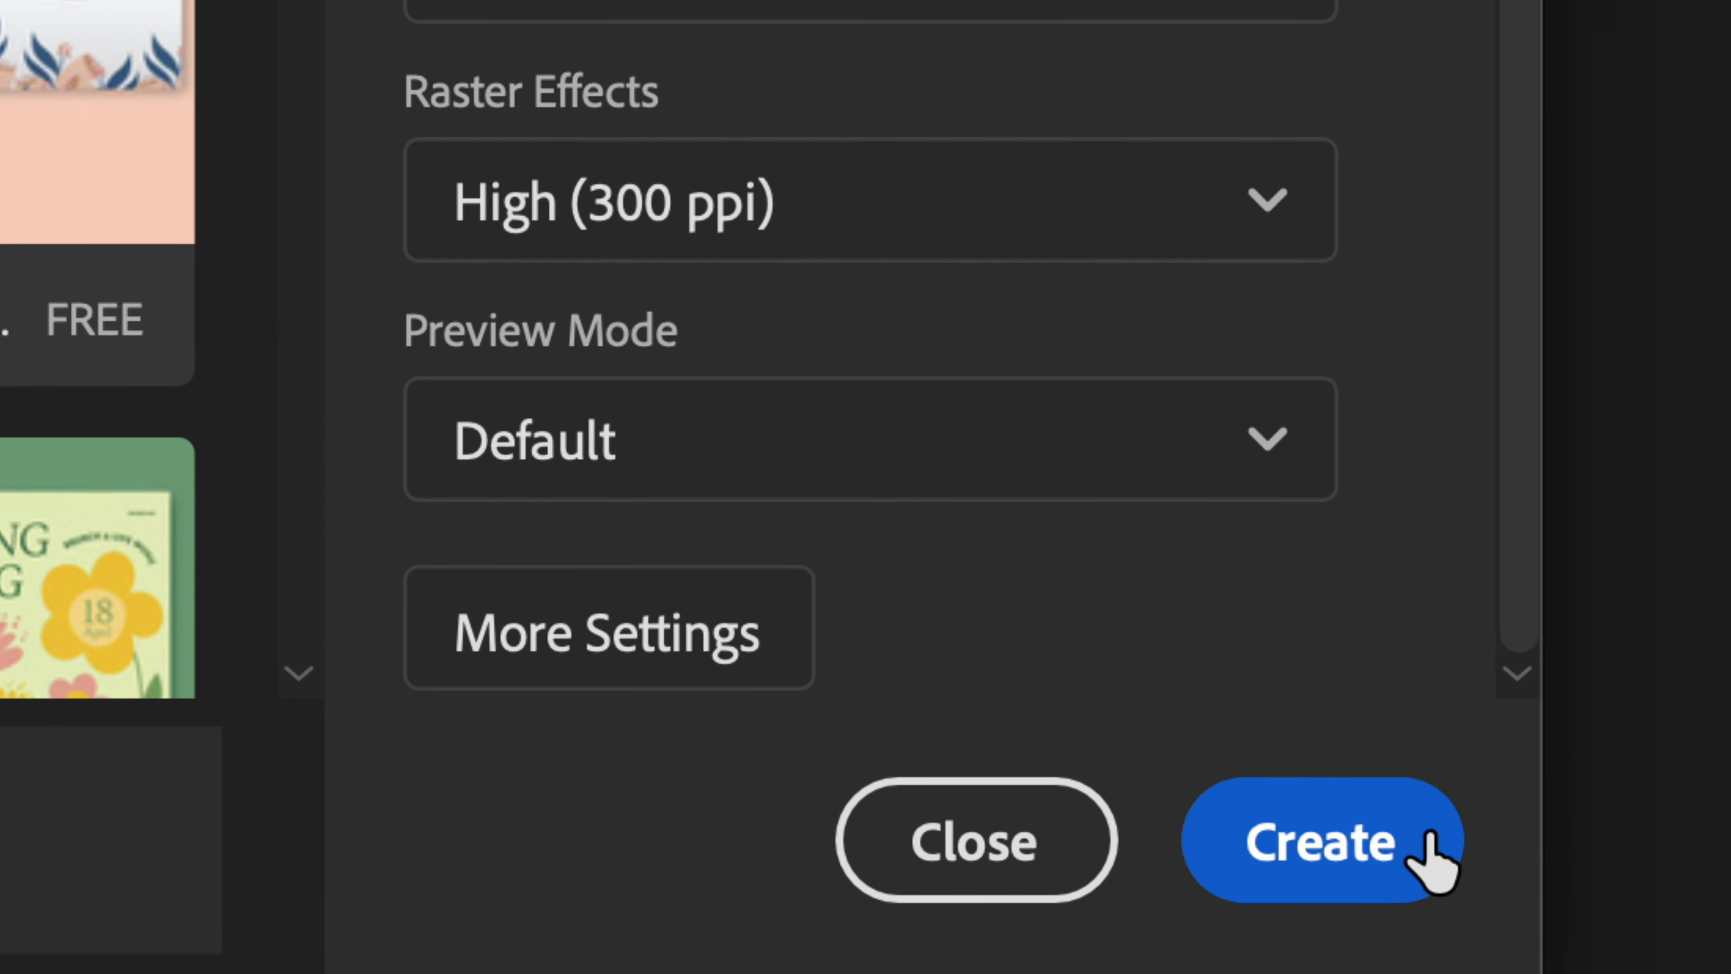
click(1424, 840)
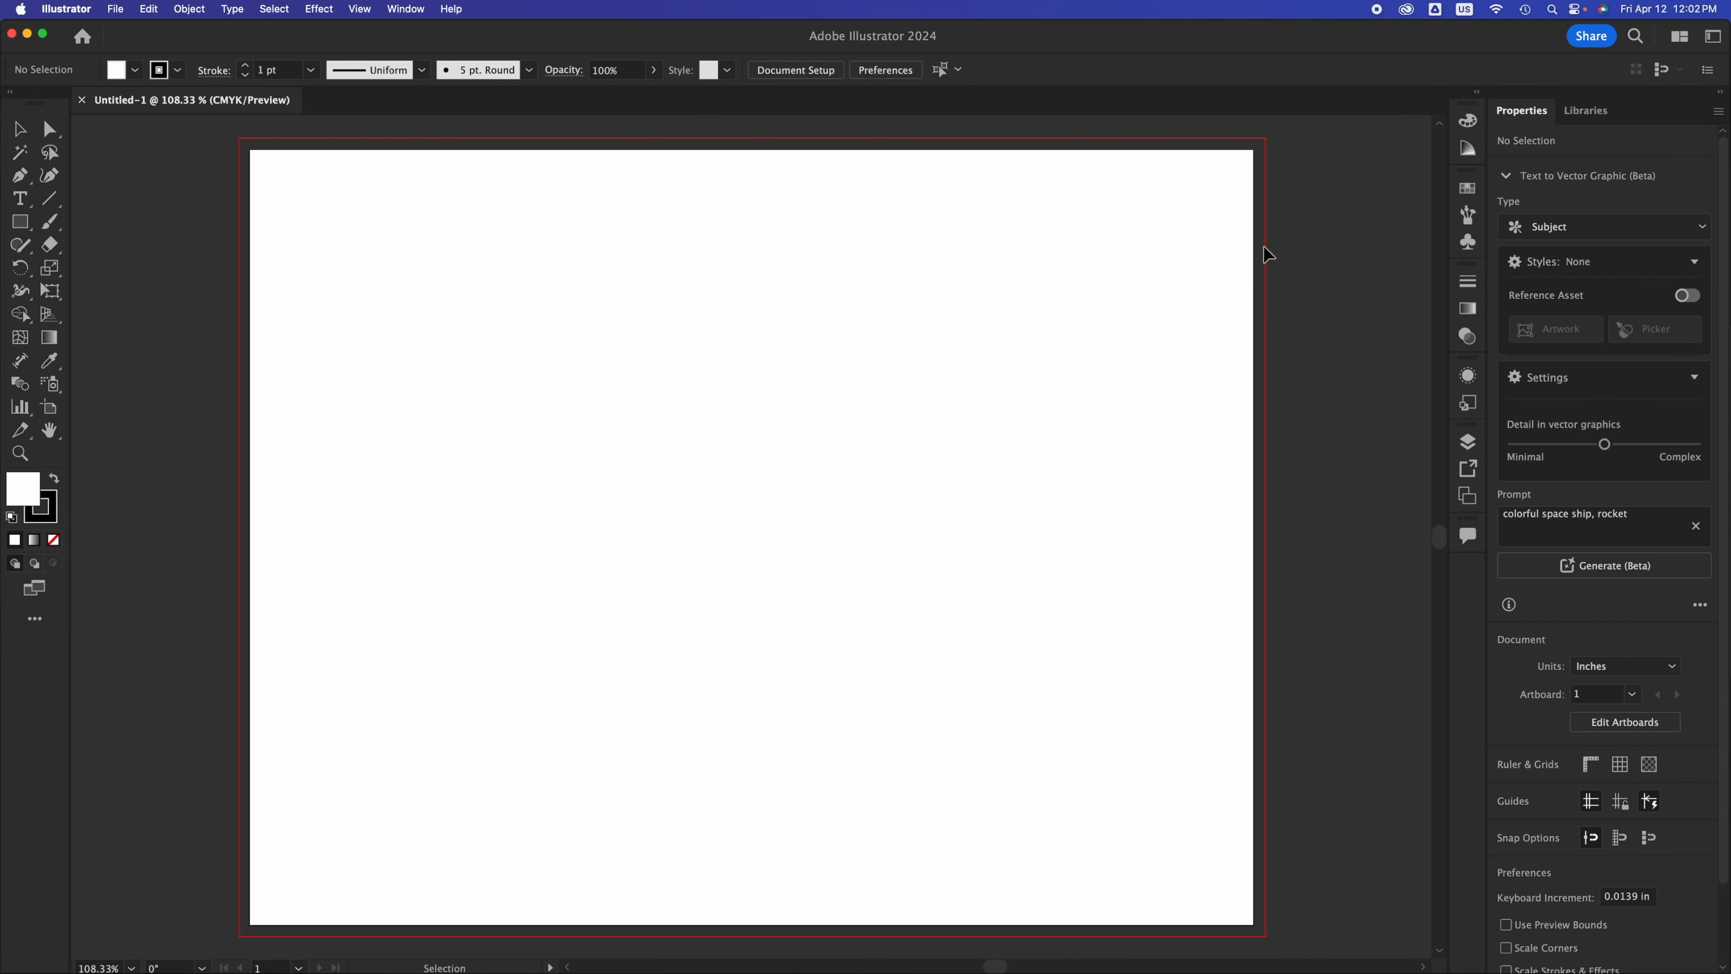
Paste the copied cat artwork and enlarge it to about 8.3 by 7.9 in so it fills most of the artboard
click(22, 228)
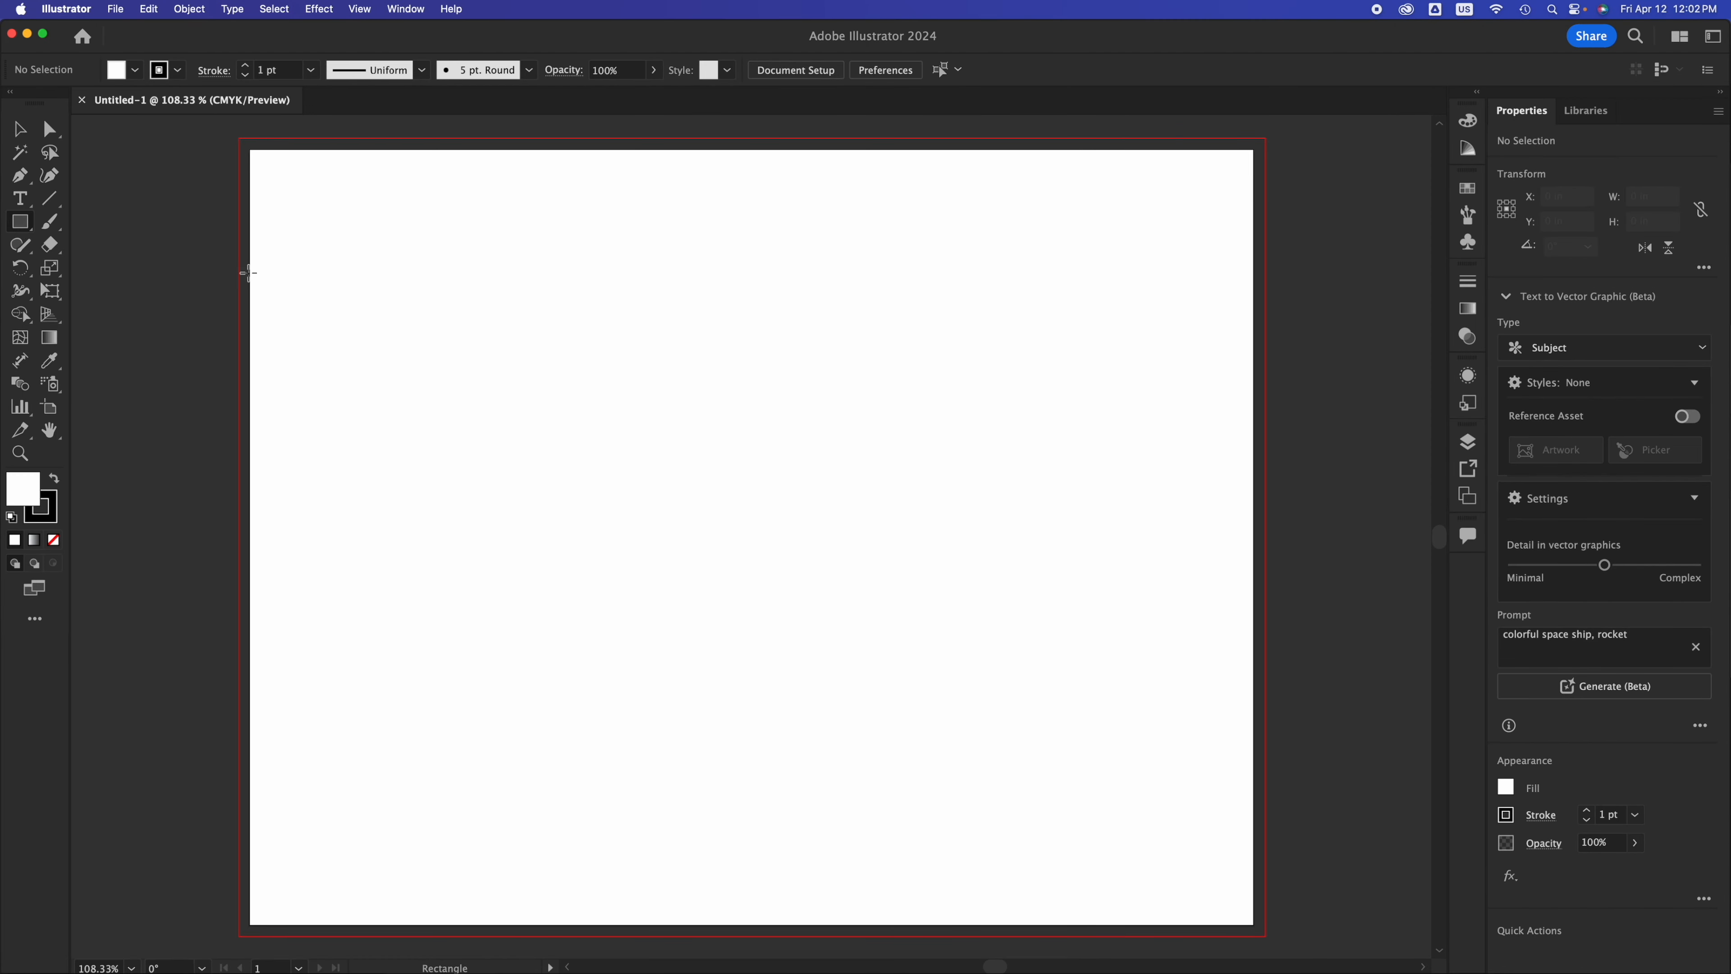
key(v)
key(super+v)
click(728, 438)
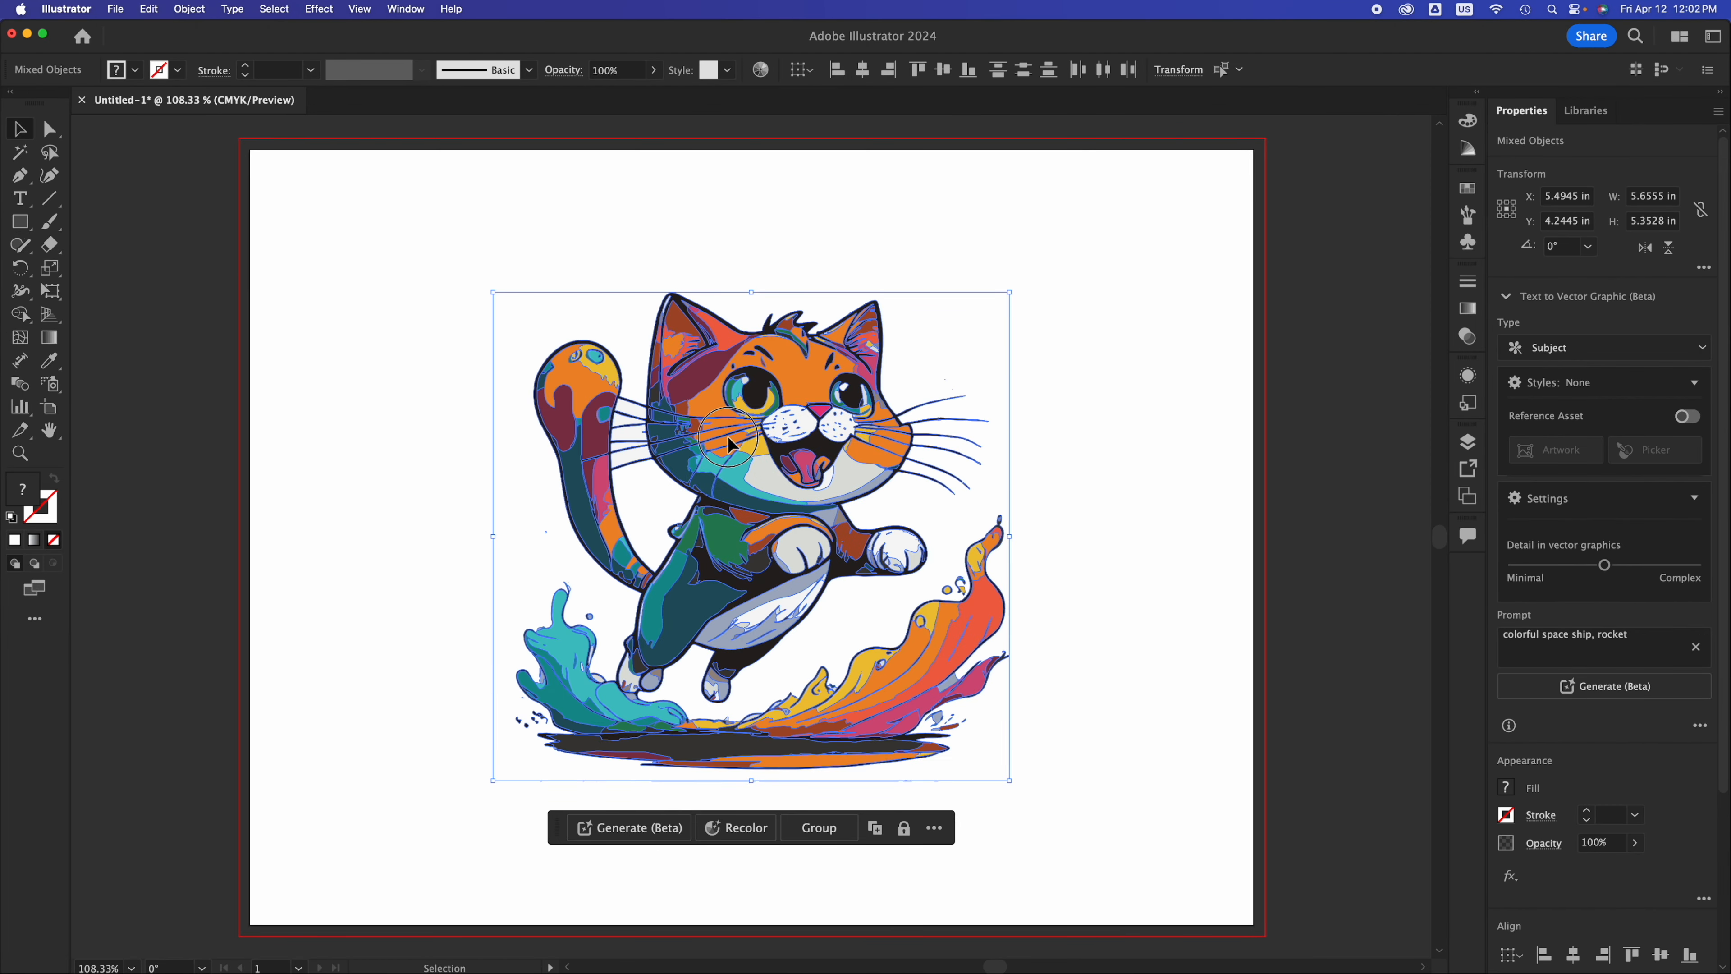
drag(728, 437, 431, 378)
drag(711, 724, 1049, 953)
drag(788, 826, 957, 796)
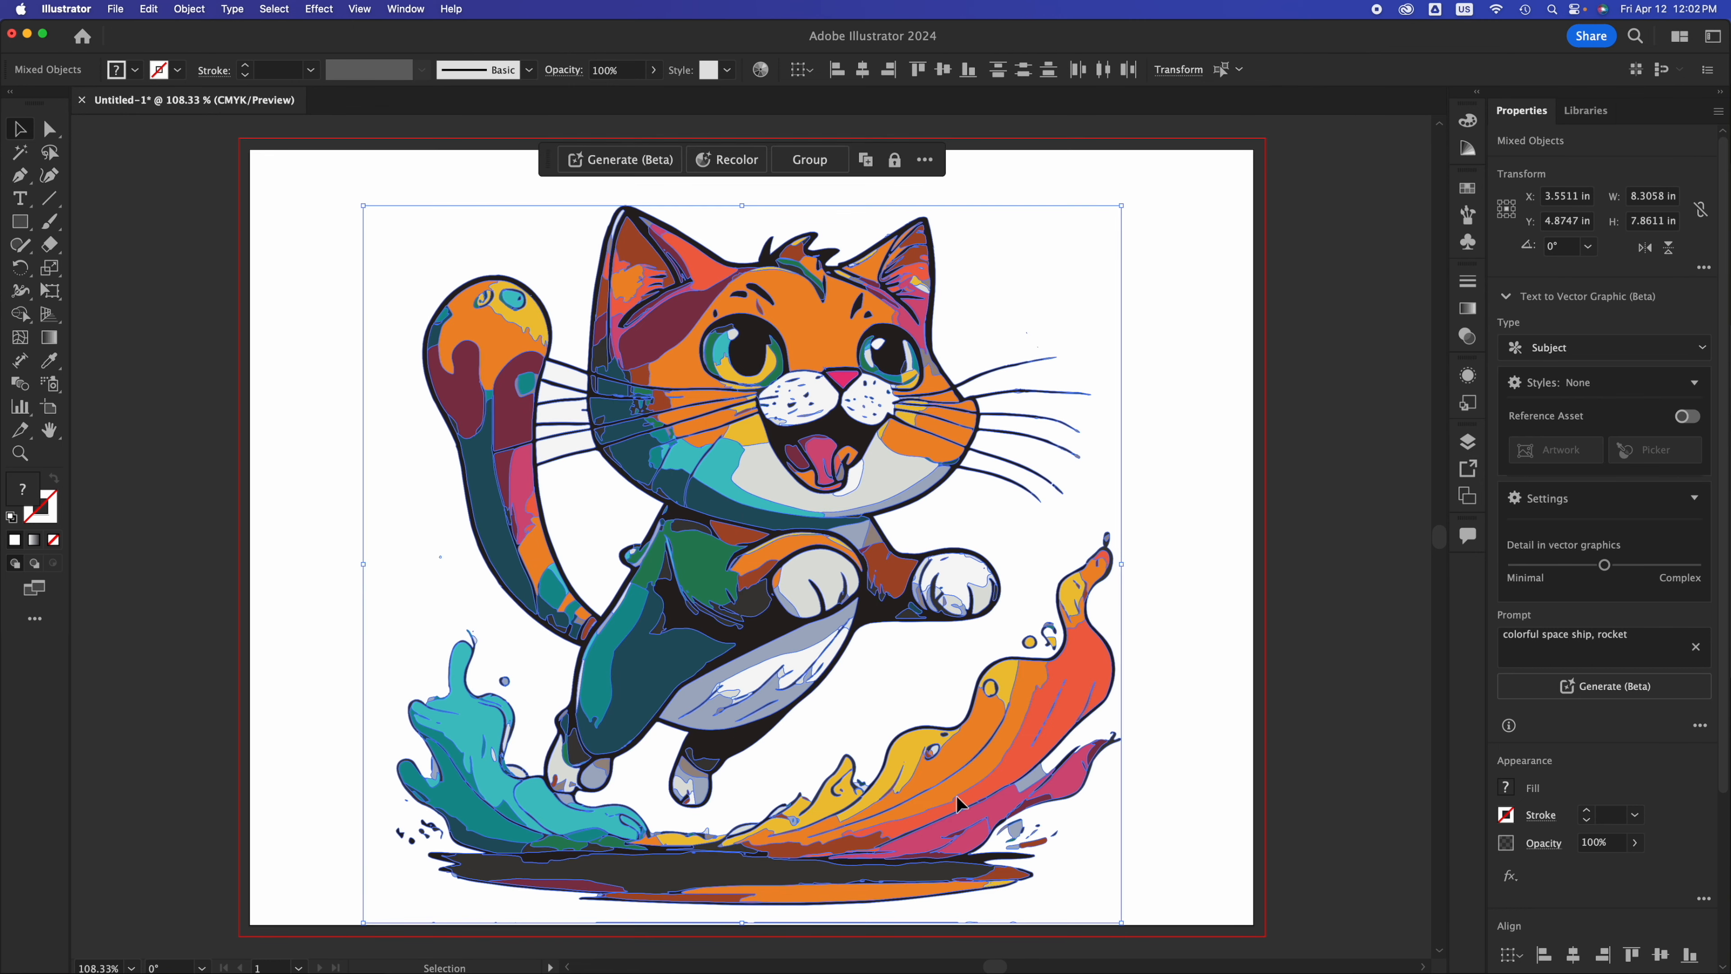
click(143, 301)
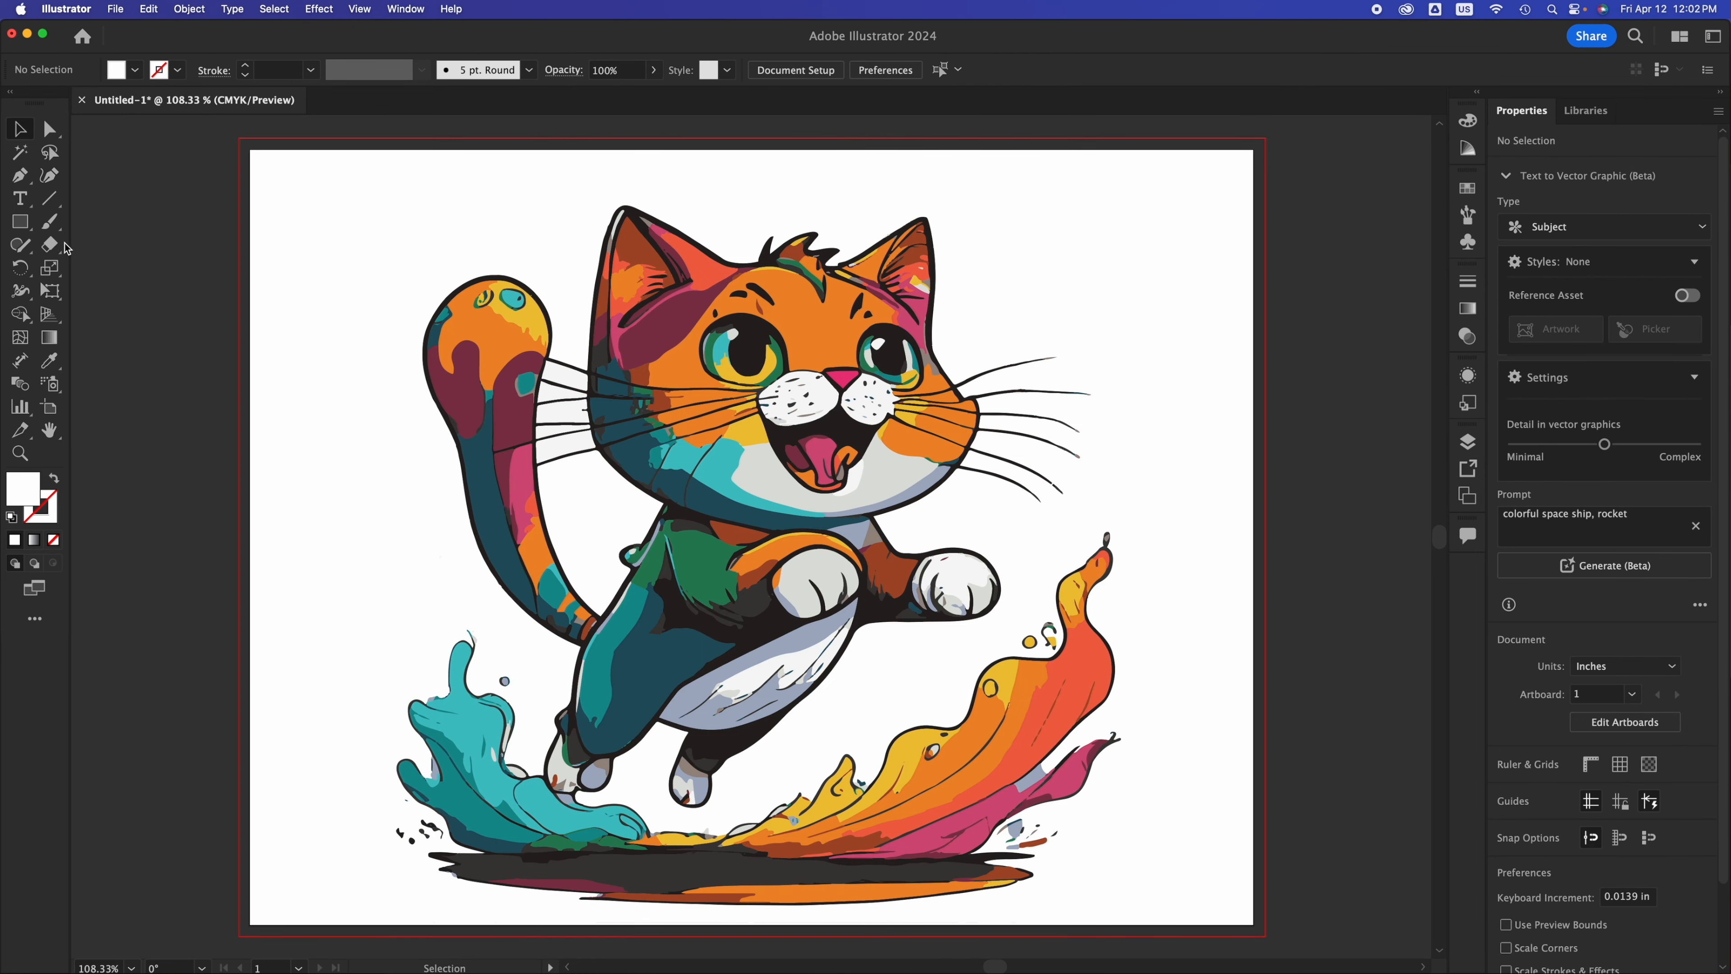
Draw a background rectangle over the whole artboard, extending past the bleed line on every side
click(32, 224)
mouse_move(195, 118)
mouse_down()
mouse_move(819, 521)
mouse_move(1288, 949)
mouse_up()
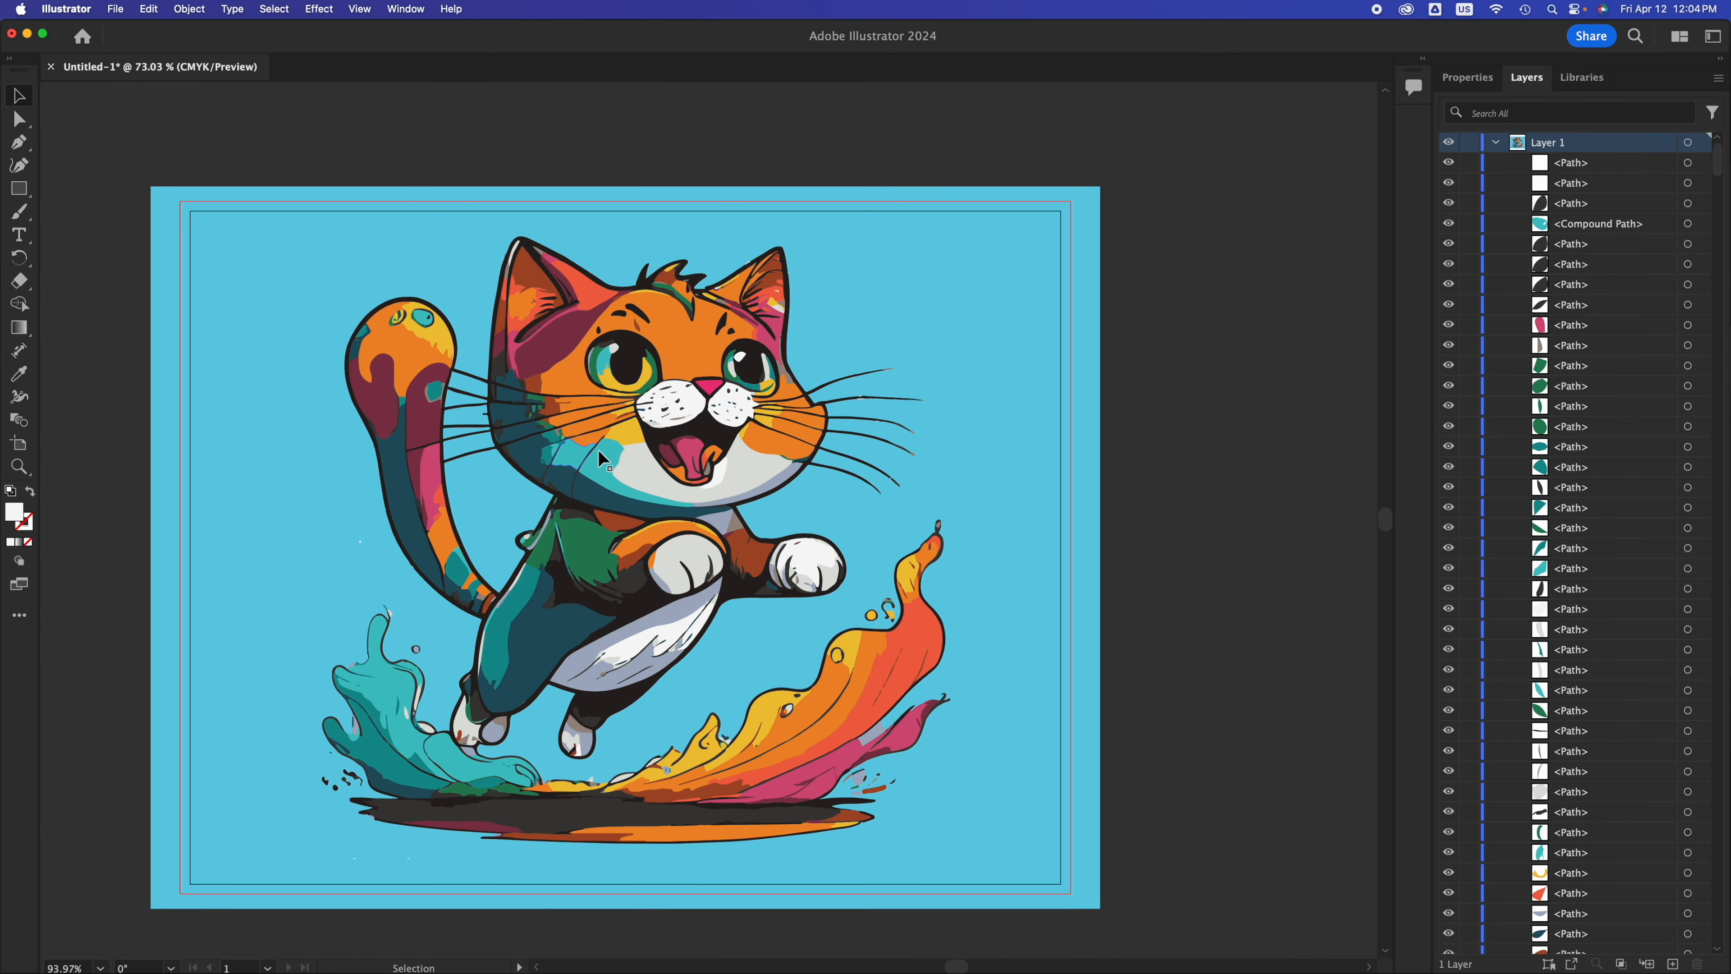
Pull the blue background's left edge in to the bleed line and its top edge down to the artboard edge
scroll(598, 450, up, 3)
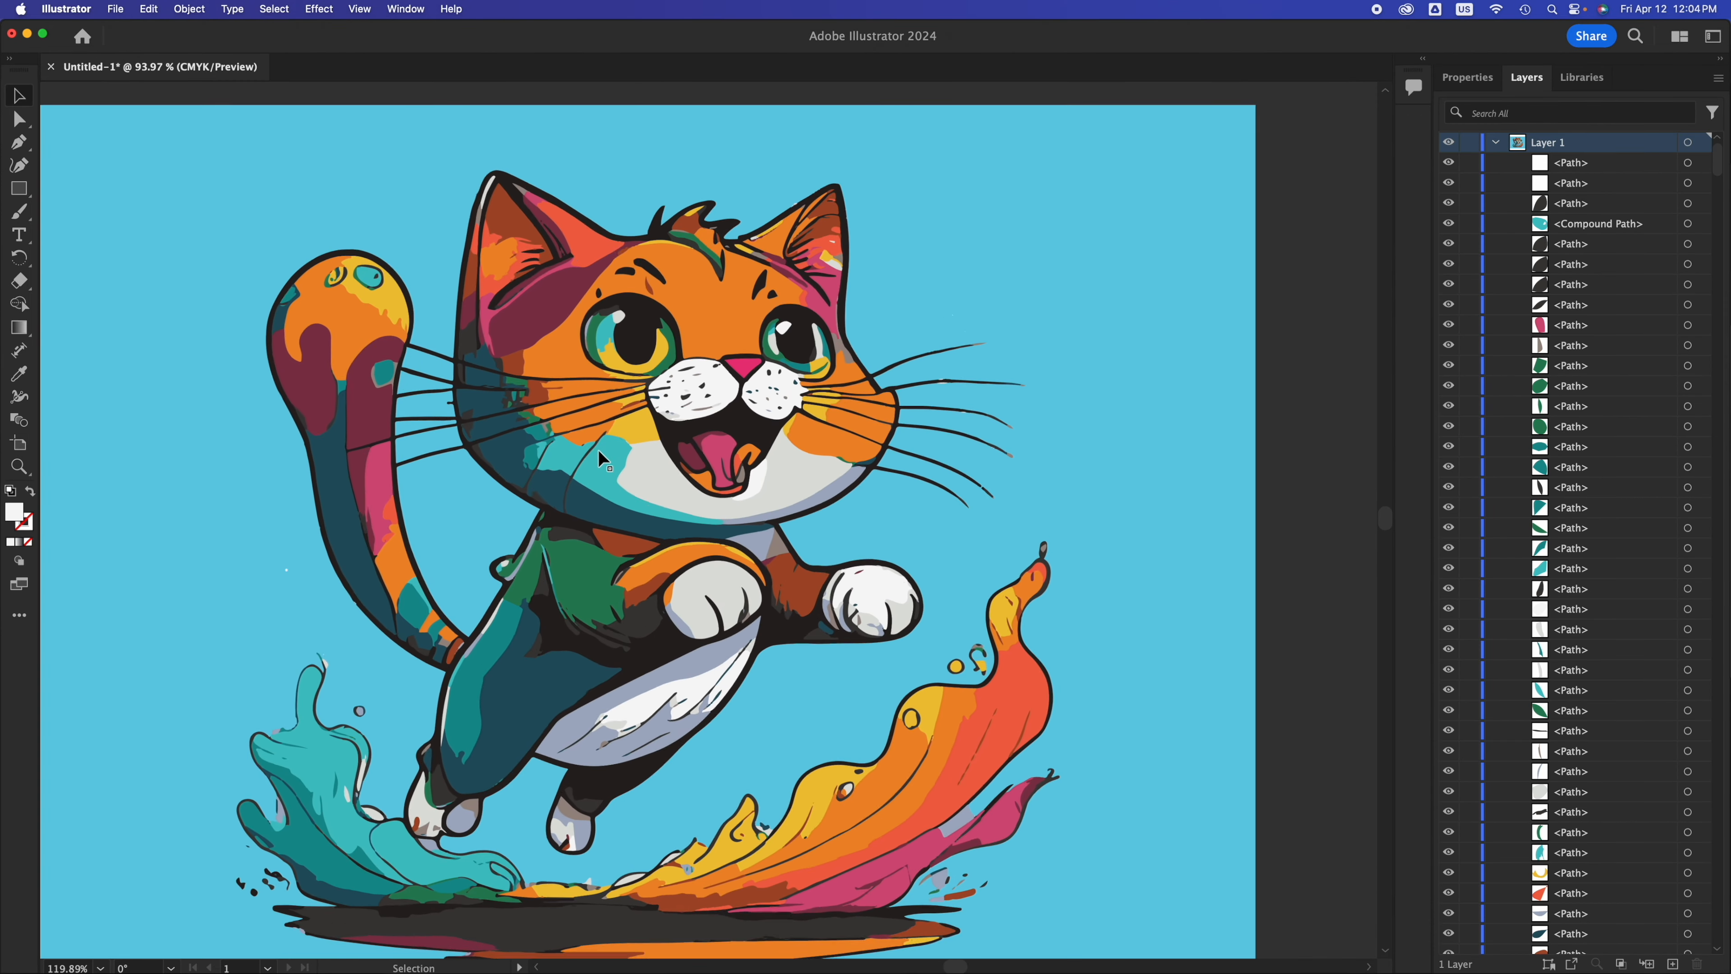
scroll(598, 450, left, 4)
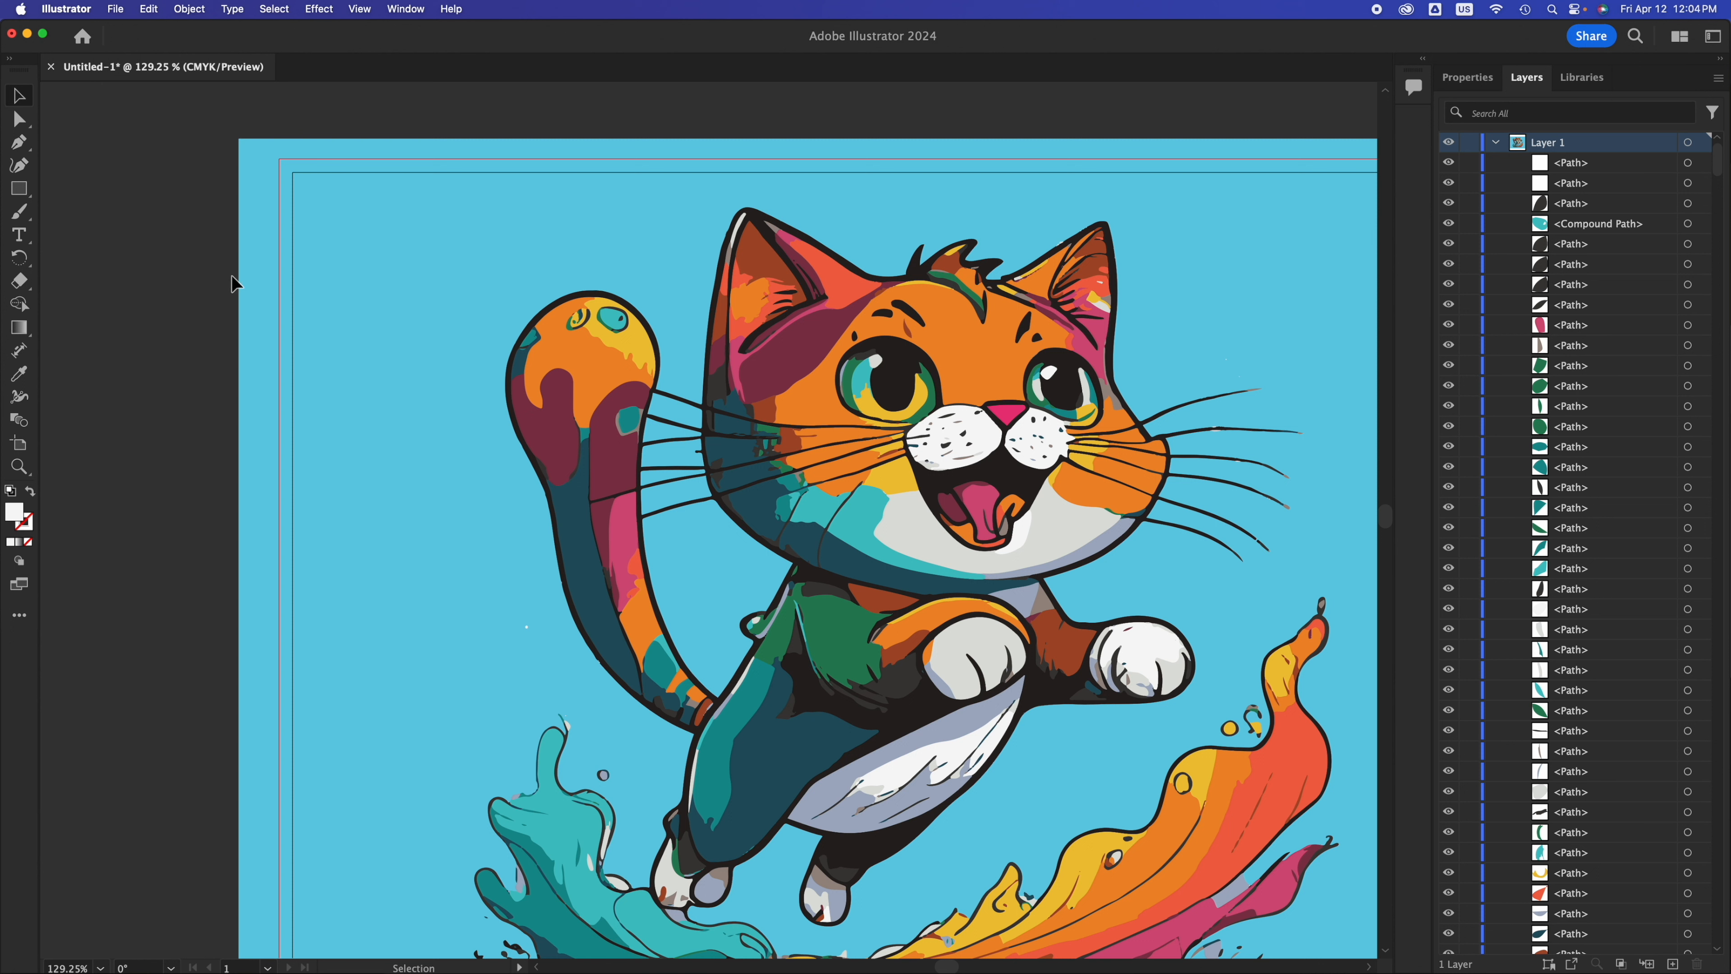
click(240, 286)
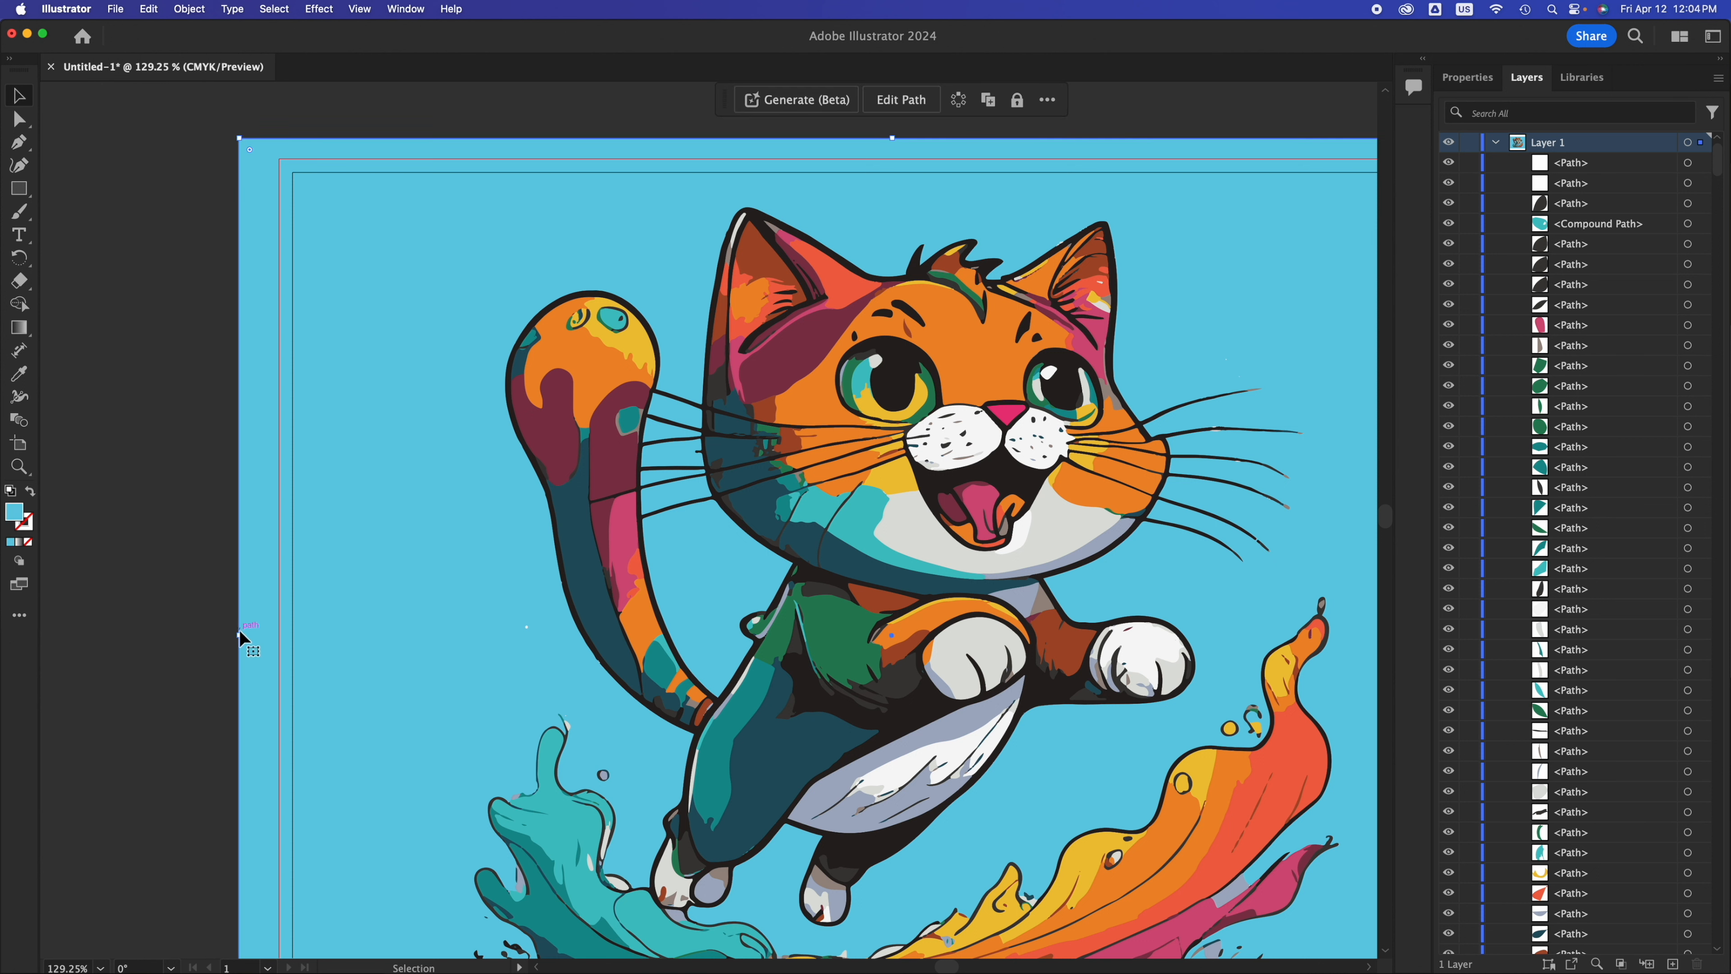
drag(242, 634, 280, 641)
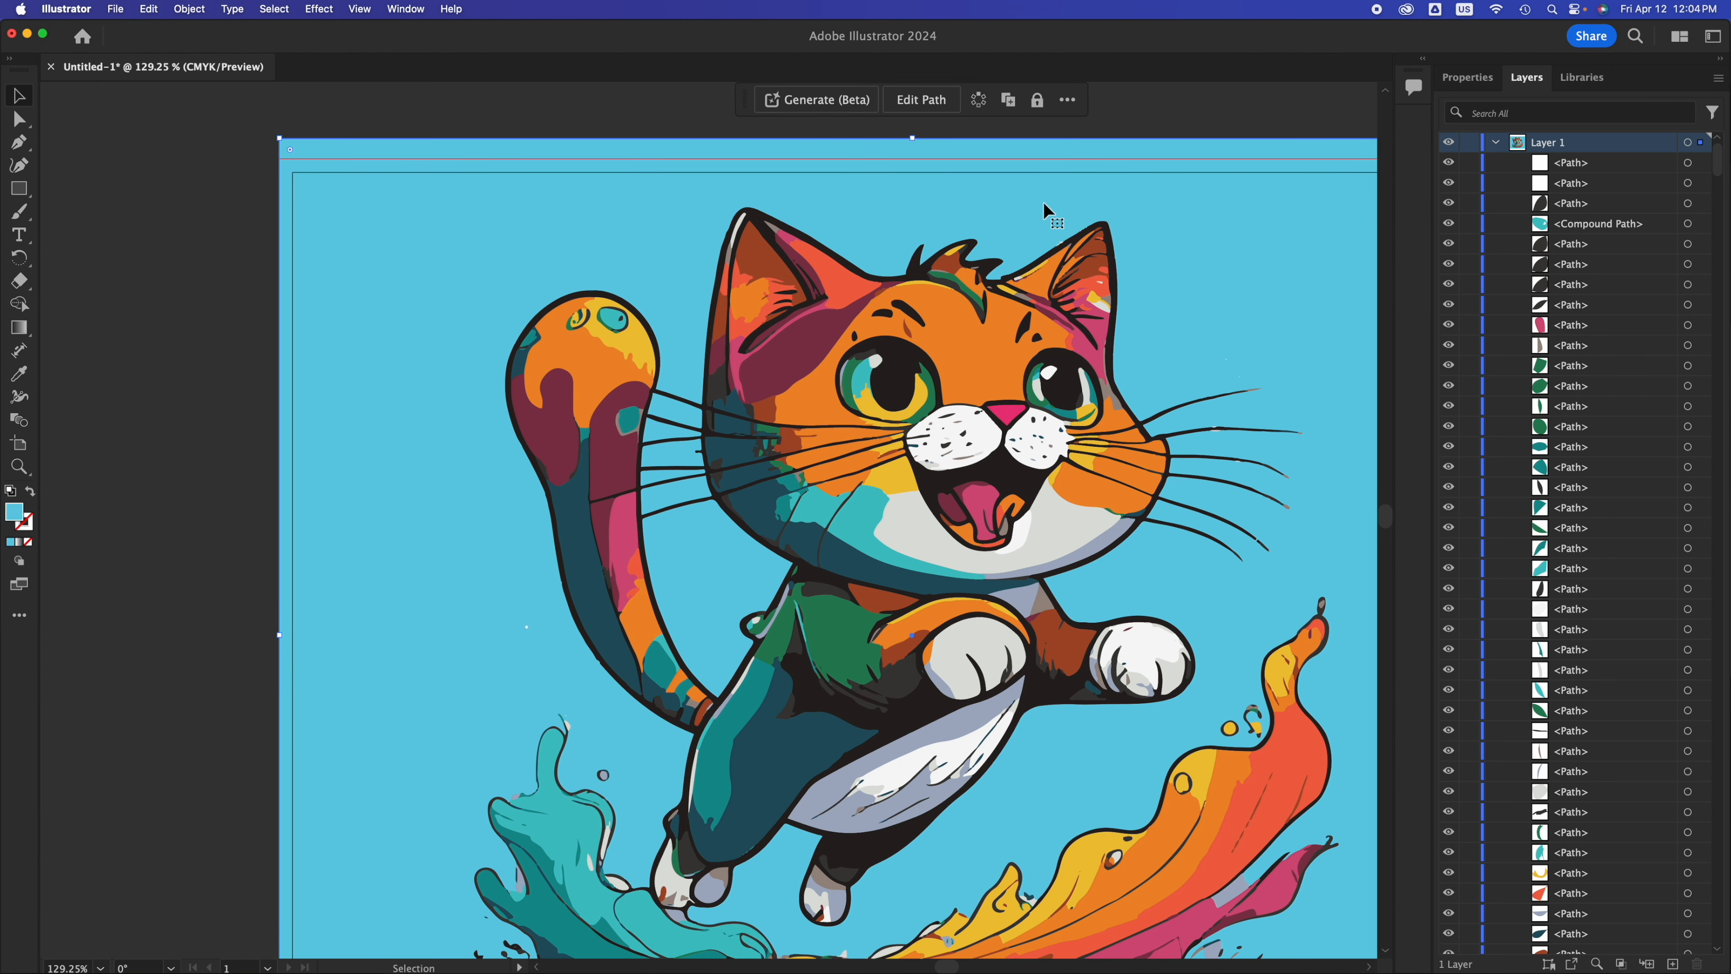
drag(915, 139, 913, 174)
Examine the background's upper-left corner up close against the trim and bleed lines, and return to the whole artboard
scroll(278, 177, down, 10)
scroll(273, 176, up, 15)
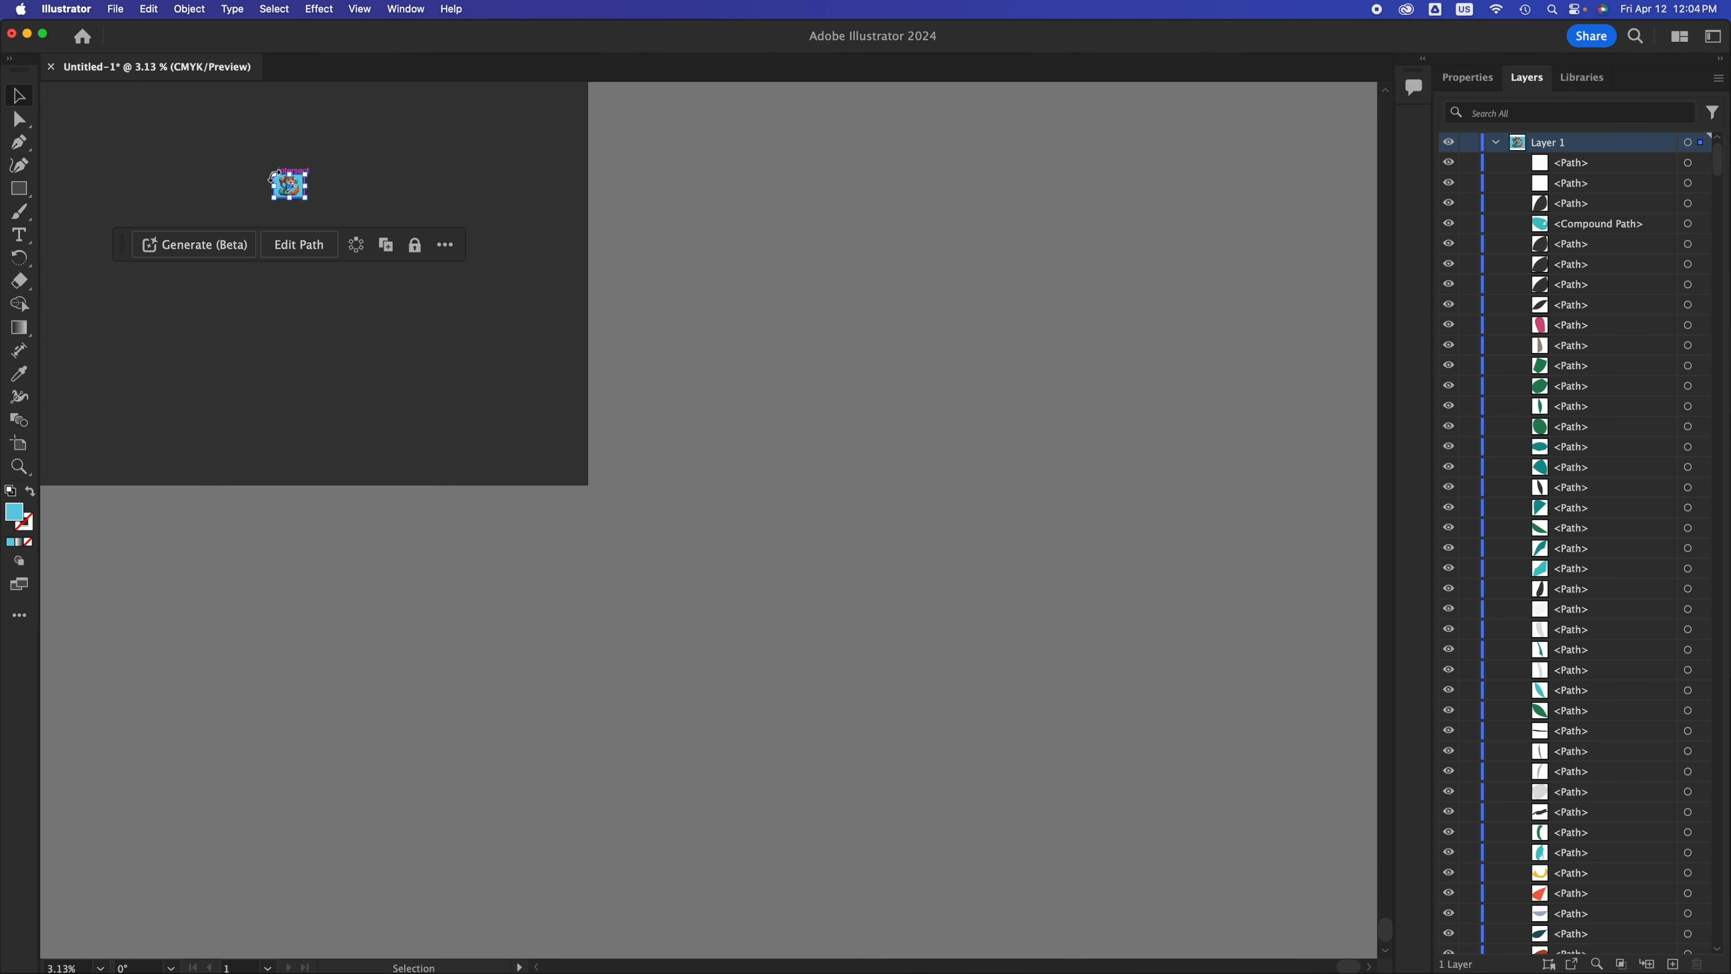
scroll(354, 187, left, 5)
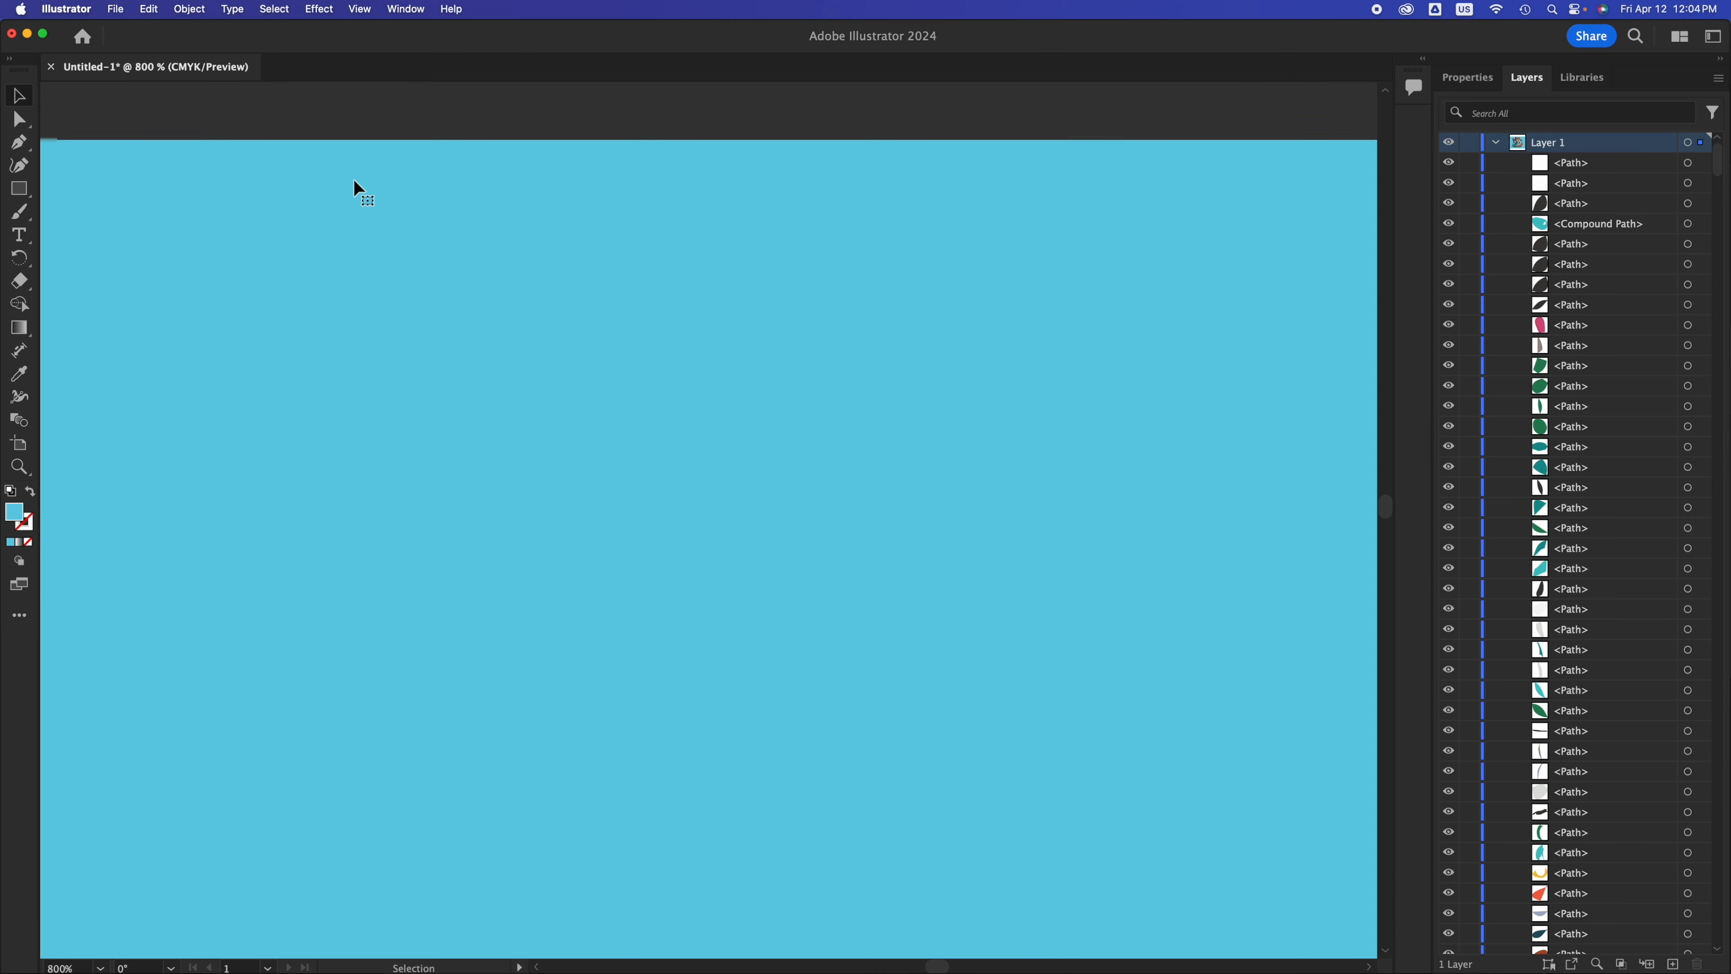
scroll(354, 188, up, 3)
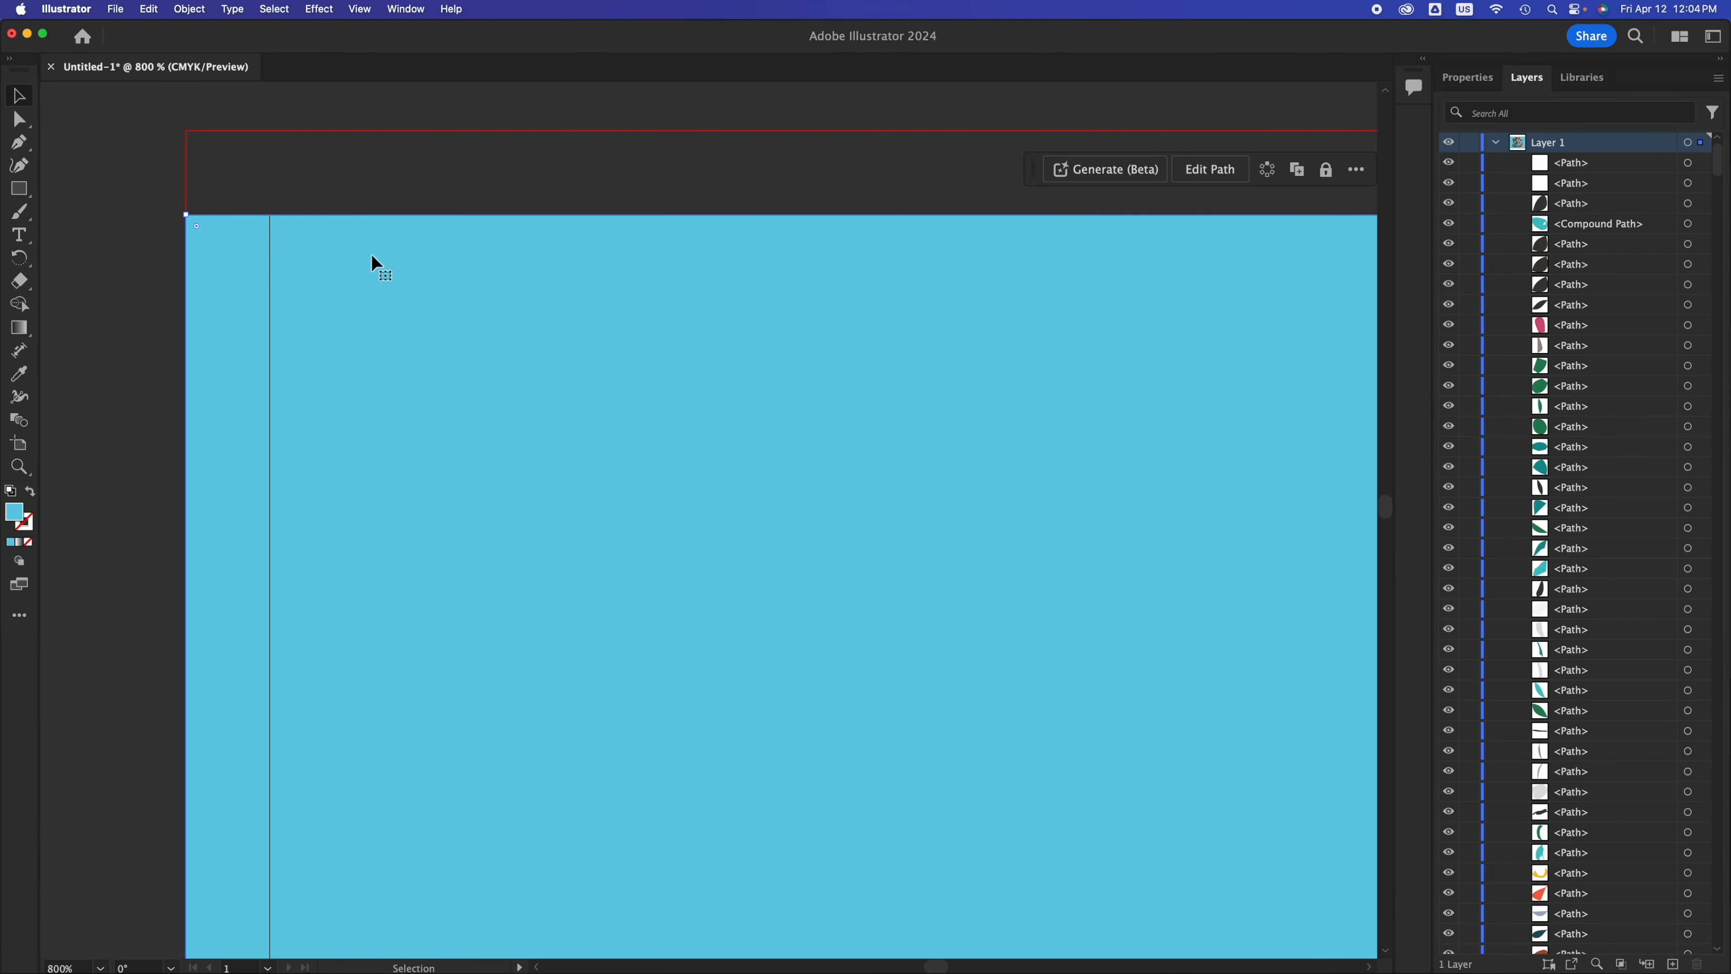
scroll(371, 256, up, 2)
scroll(370, 257, down, 2)
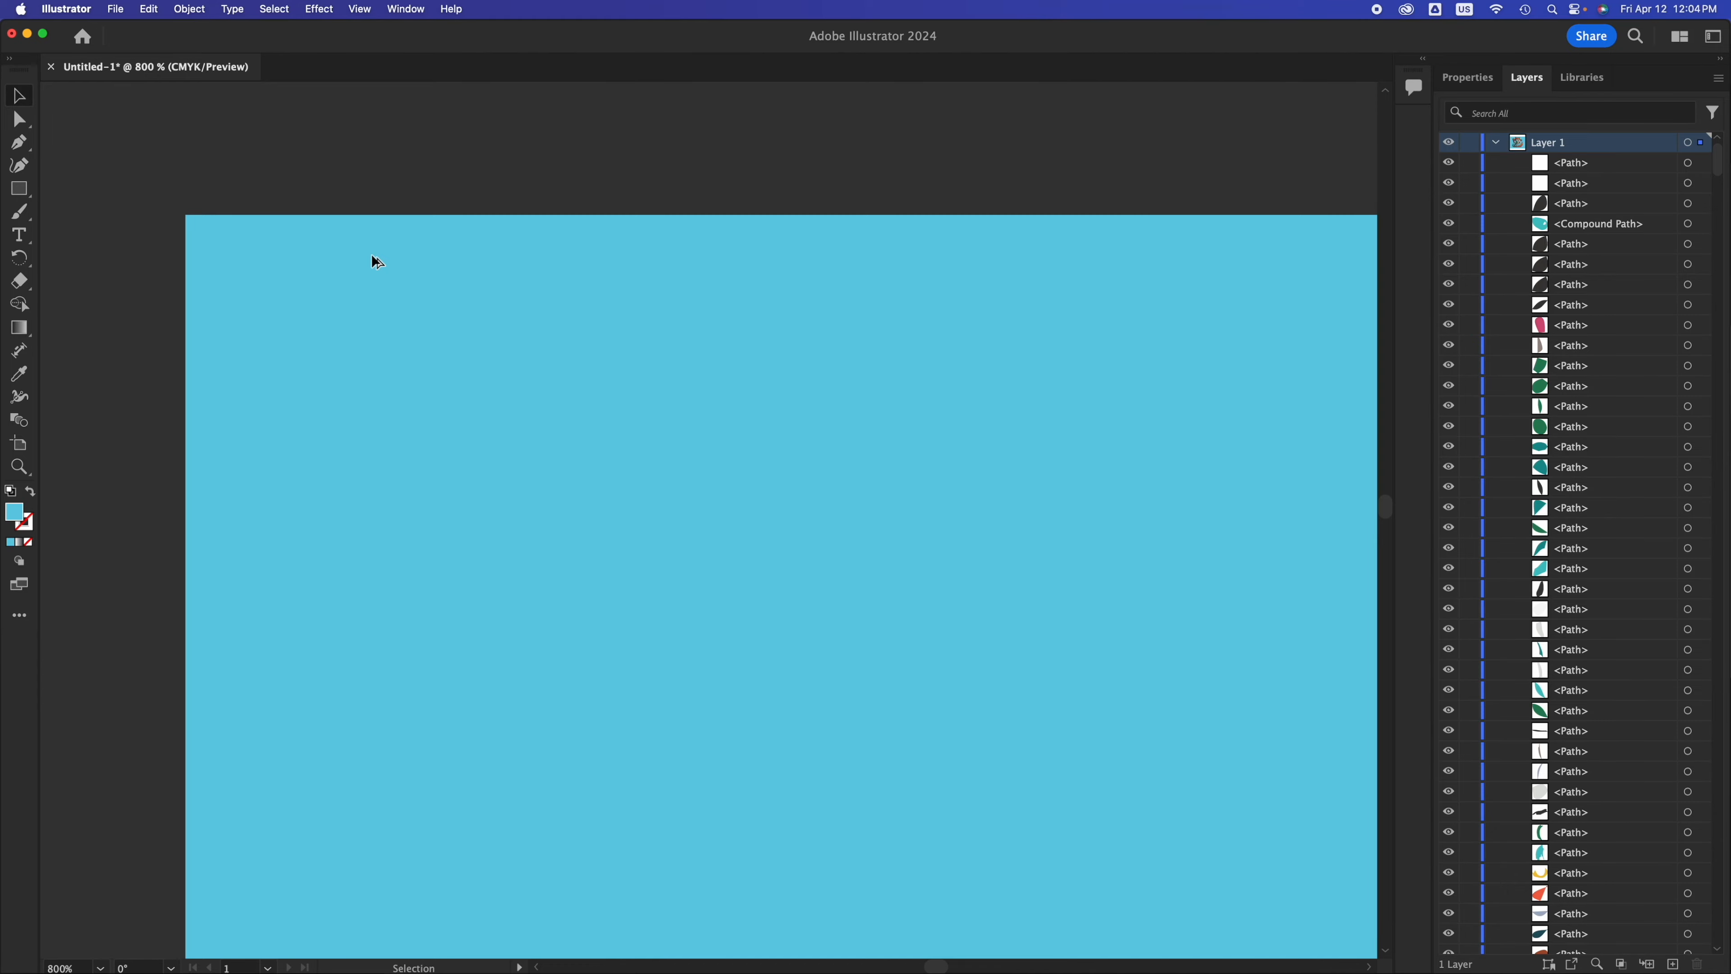
scroll(370, 256, down, 1)
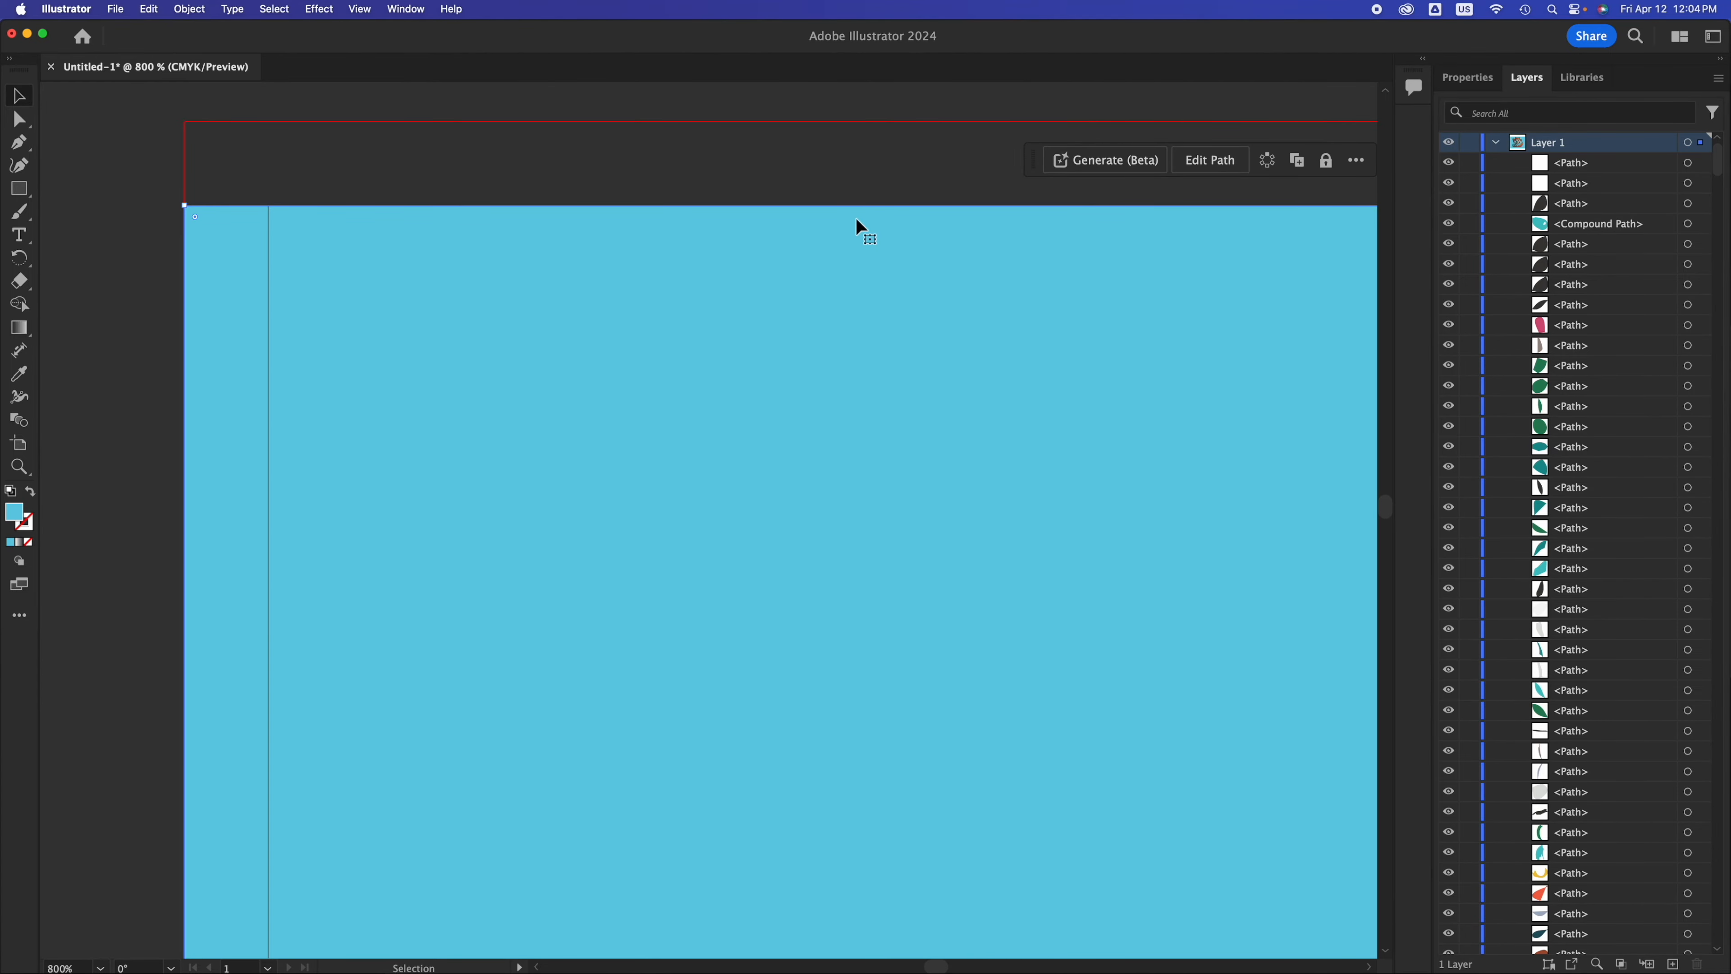
key(super+0)
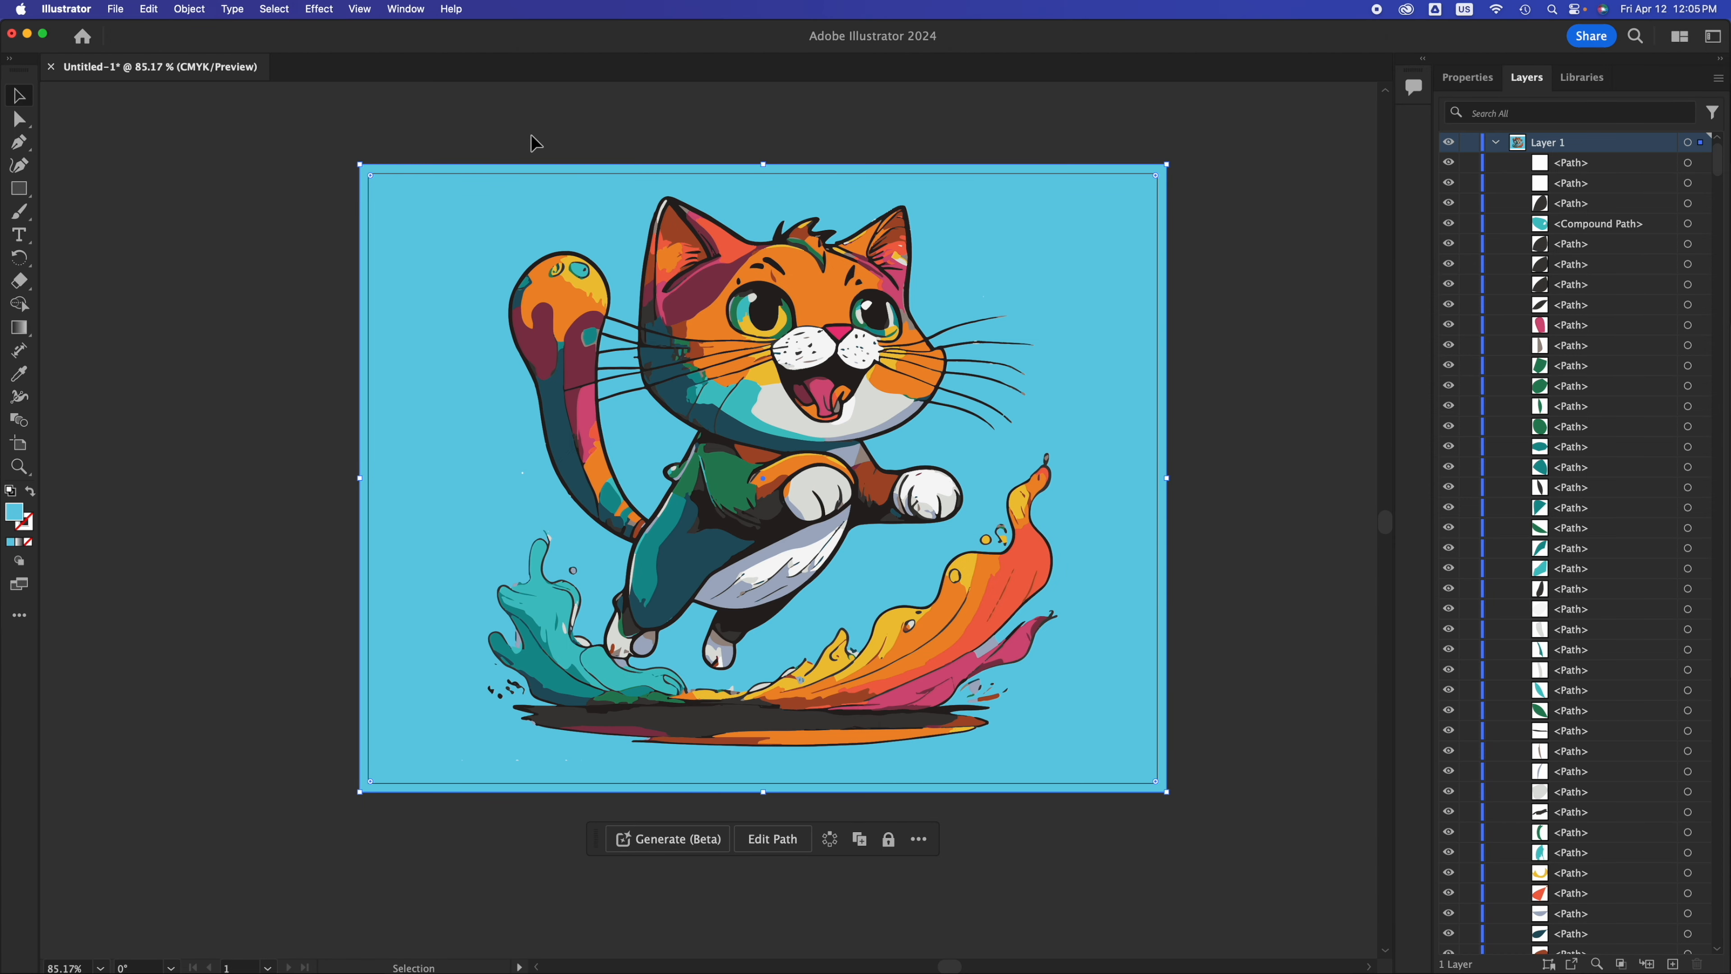
click(535, 142)
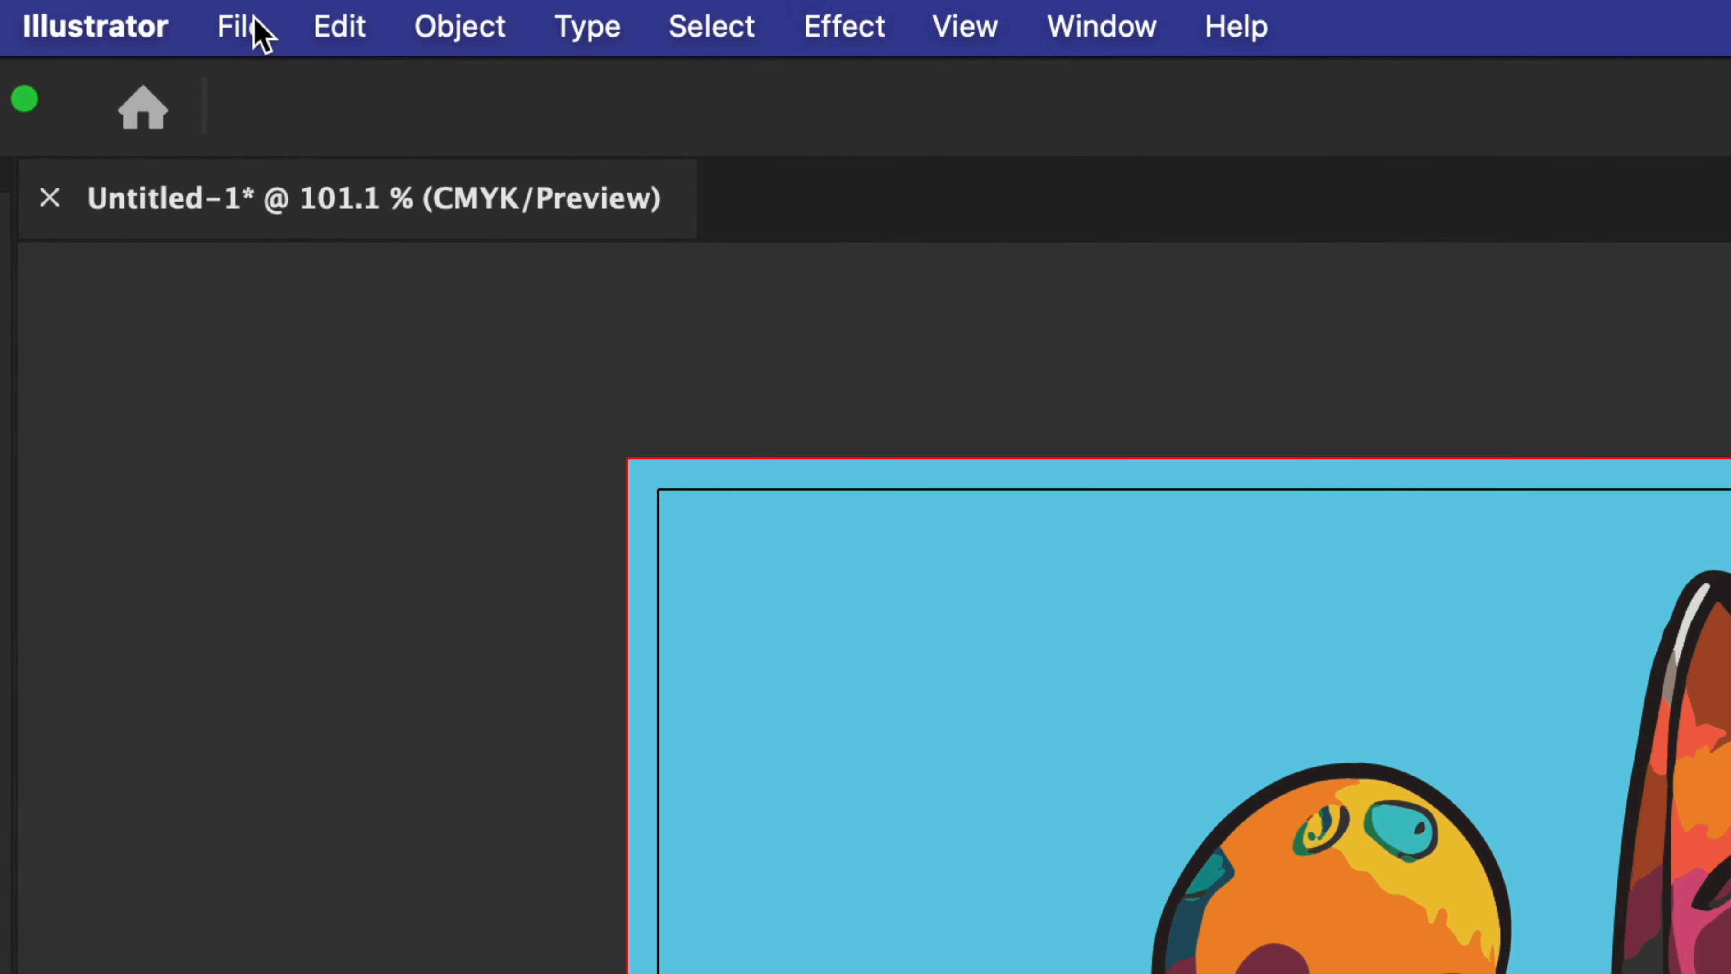
Set the existing document's linked bleed to 0.75 in on all sides in Document Setup
click(117, 10)
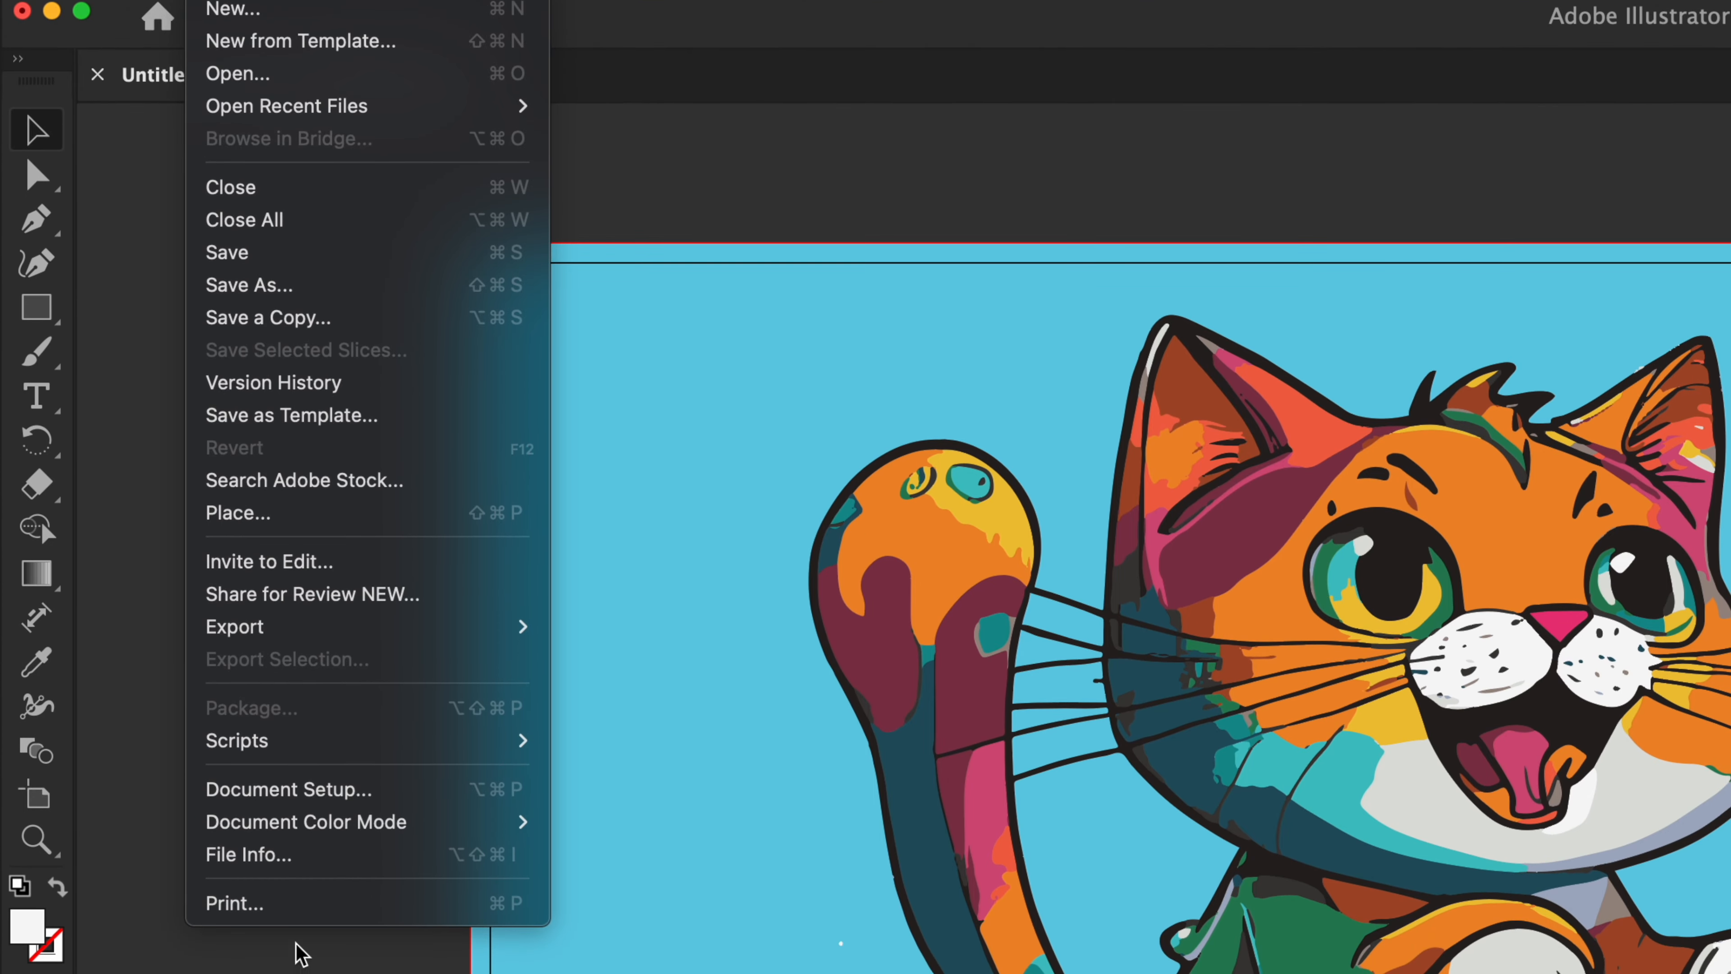
click(267, 791)
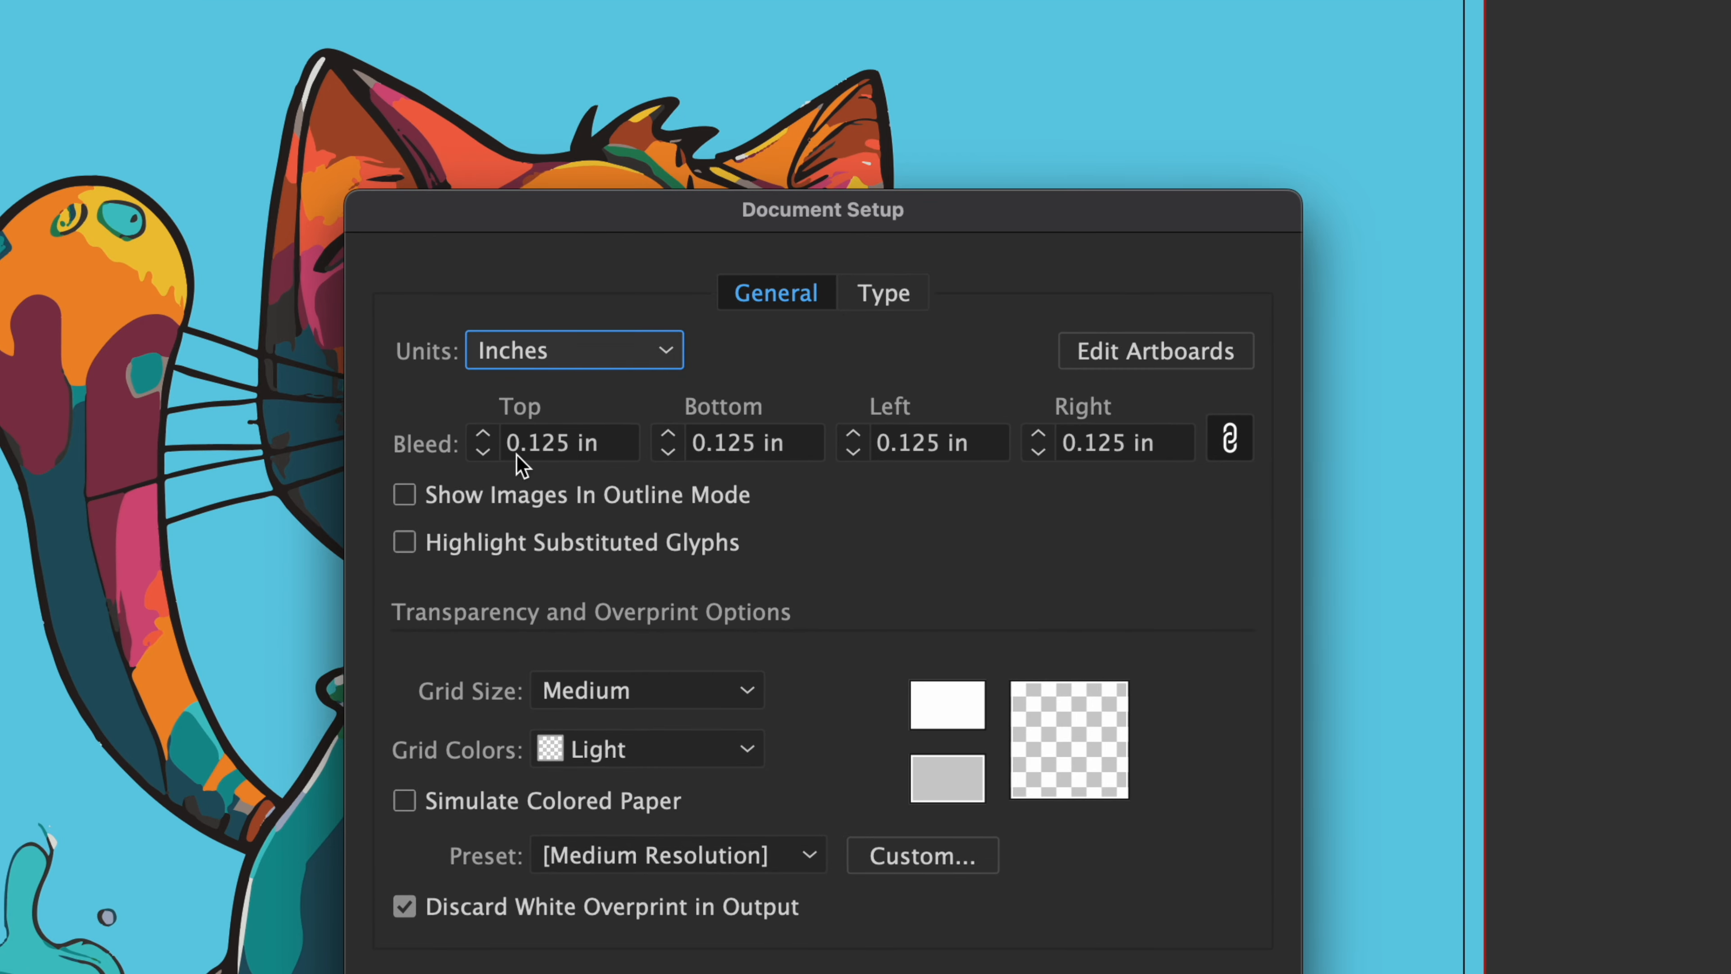
click(482, 437)
click(482, 436)
click(482, 436)
click(482, 437)
click(482, 436)
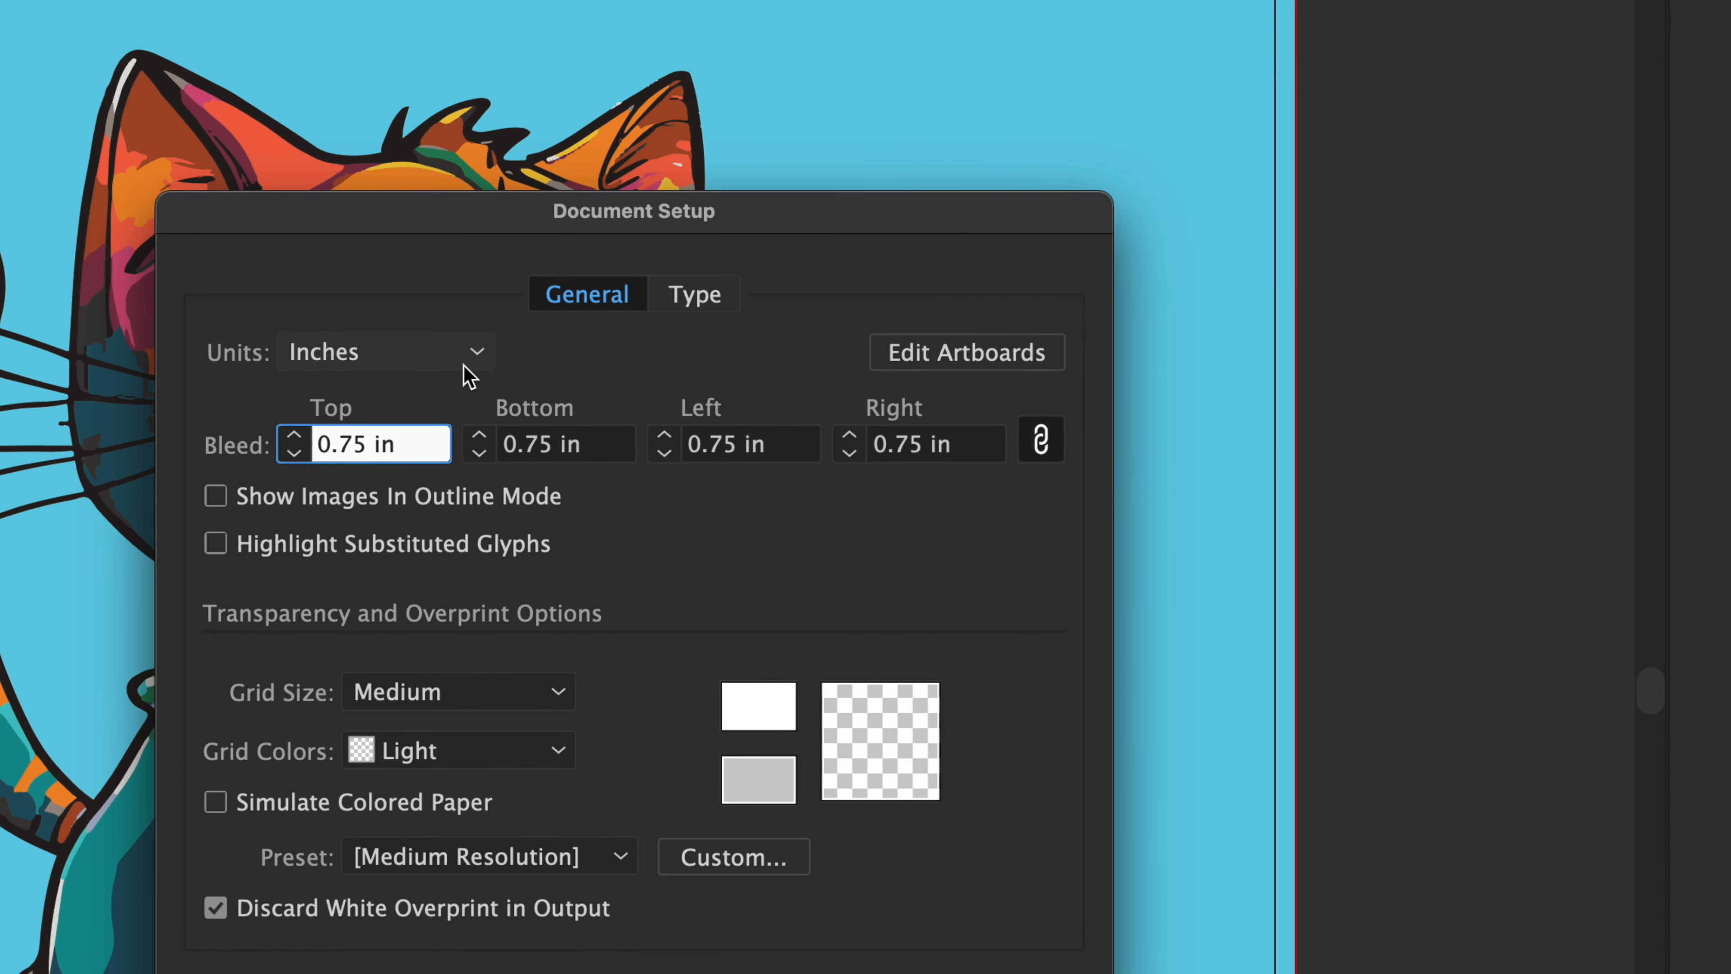
Keep the units in inches, set the transparency preset to [High Resolution], and apply the document setup
click(463, 354)
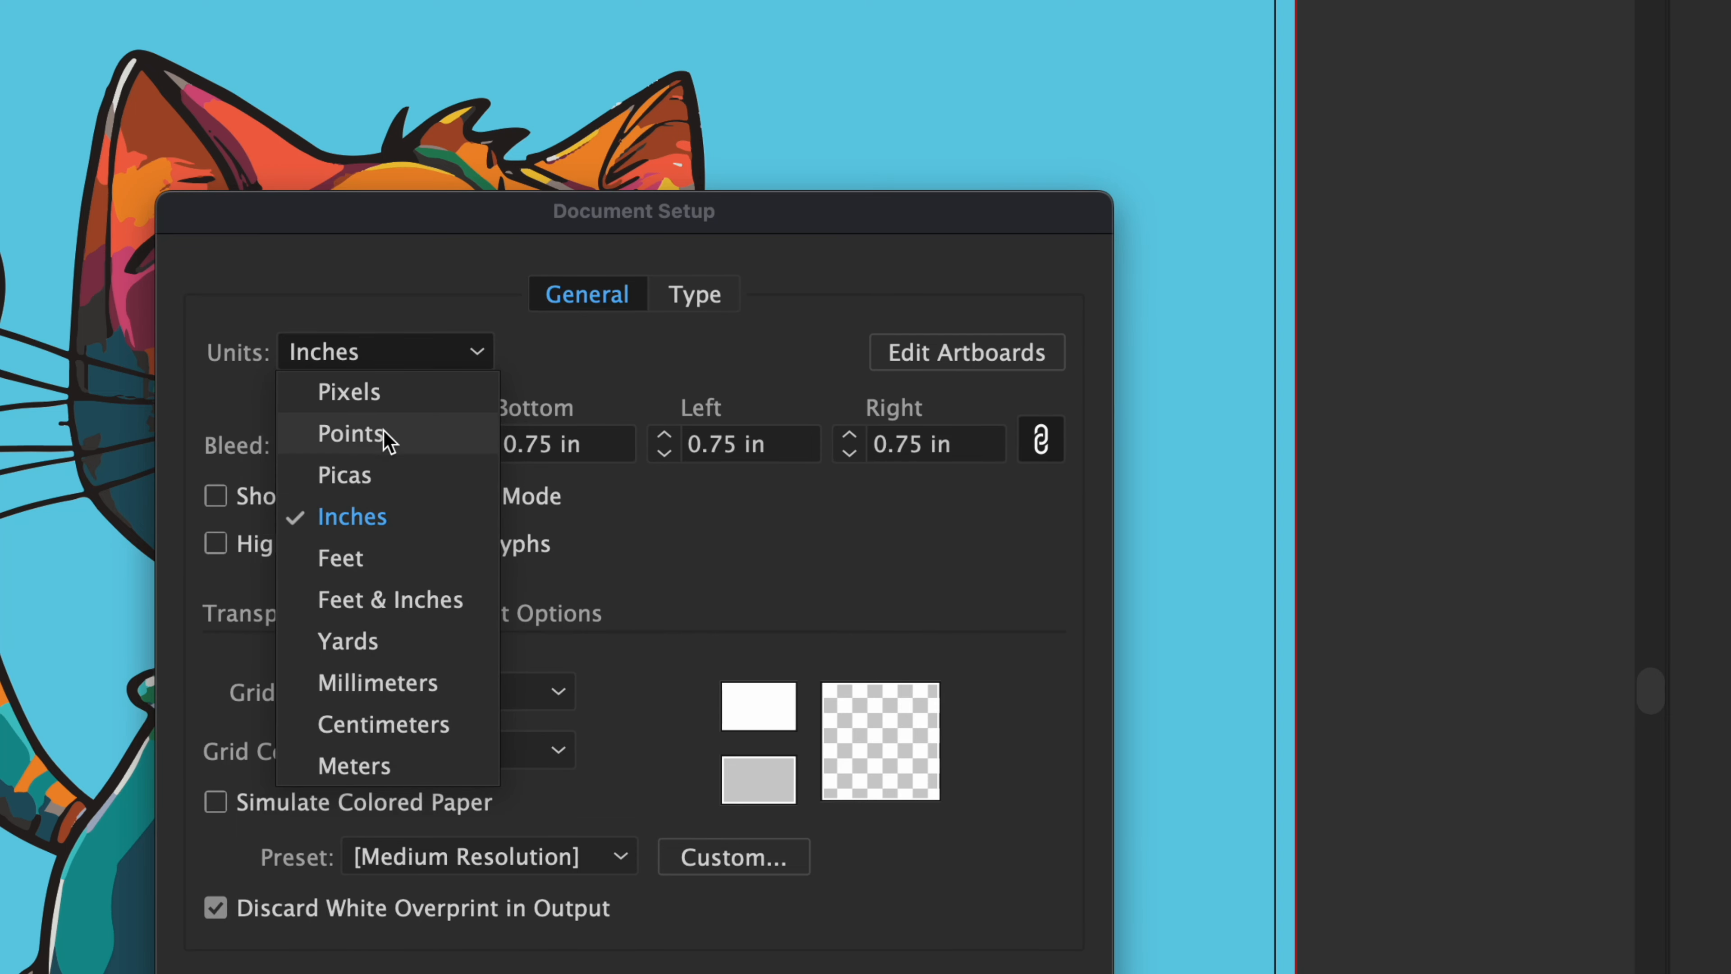
click(696, 347)
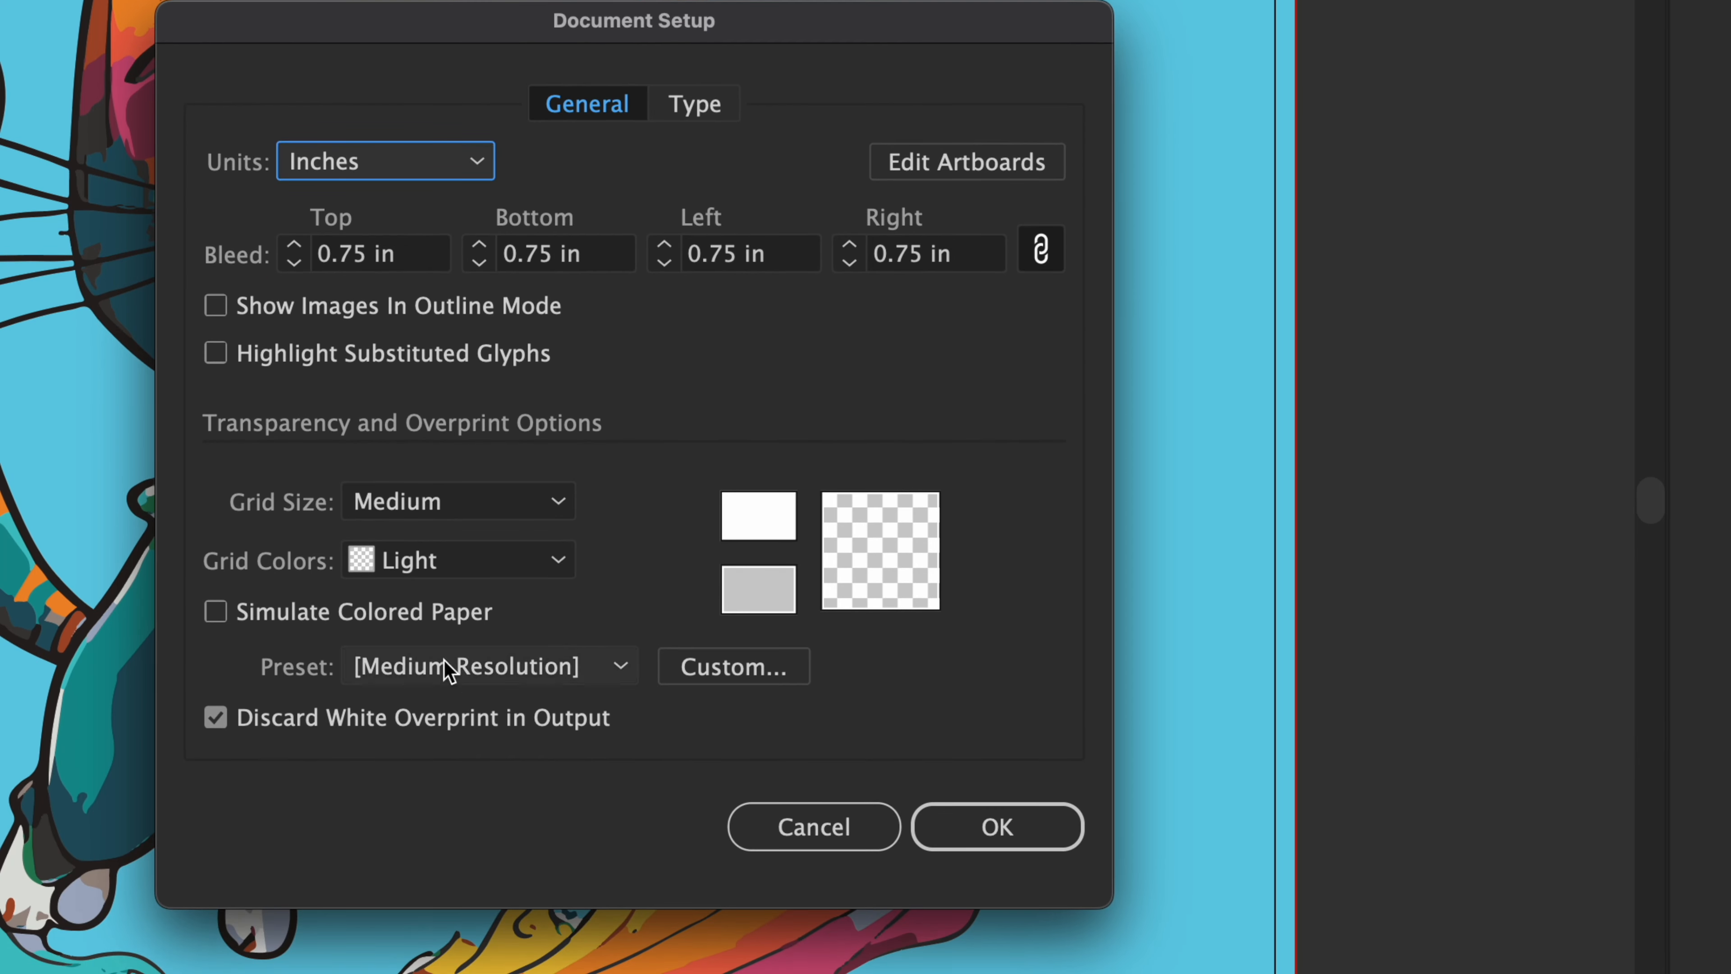
click(480, 675)
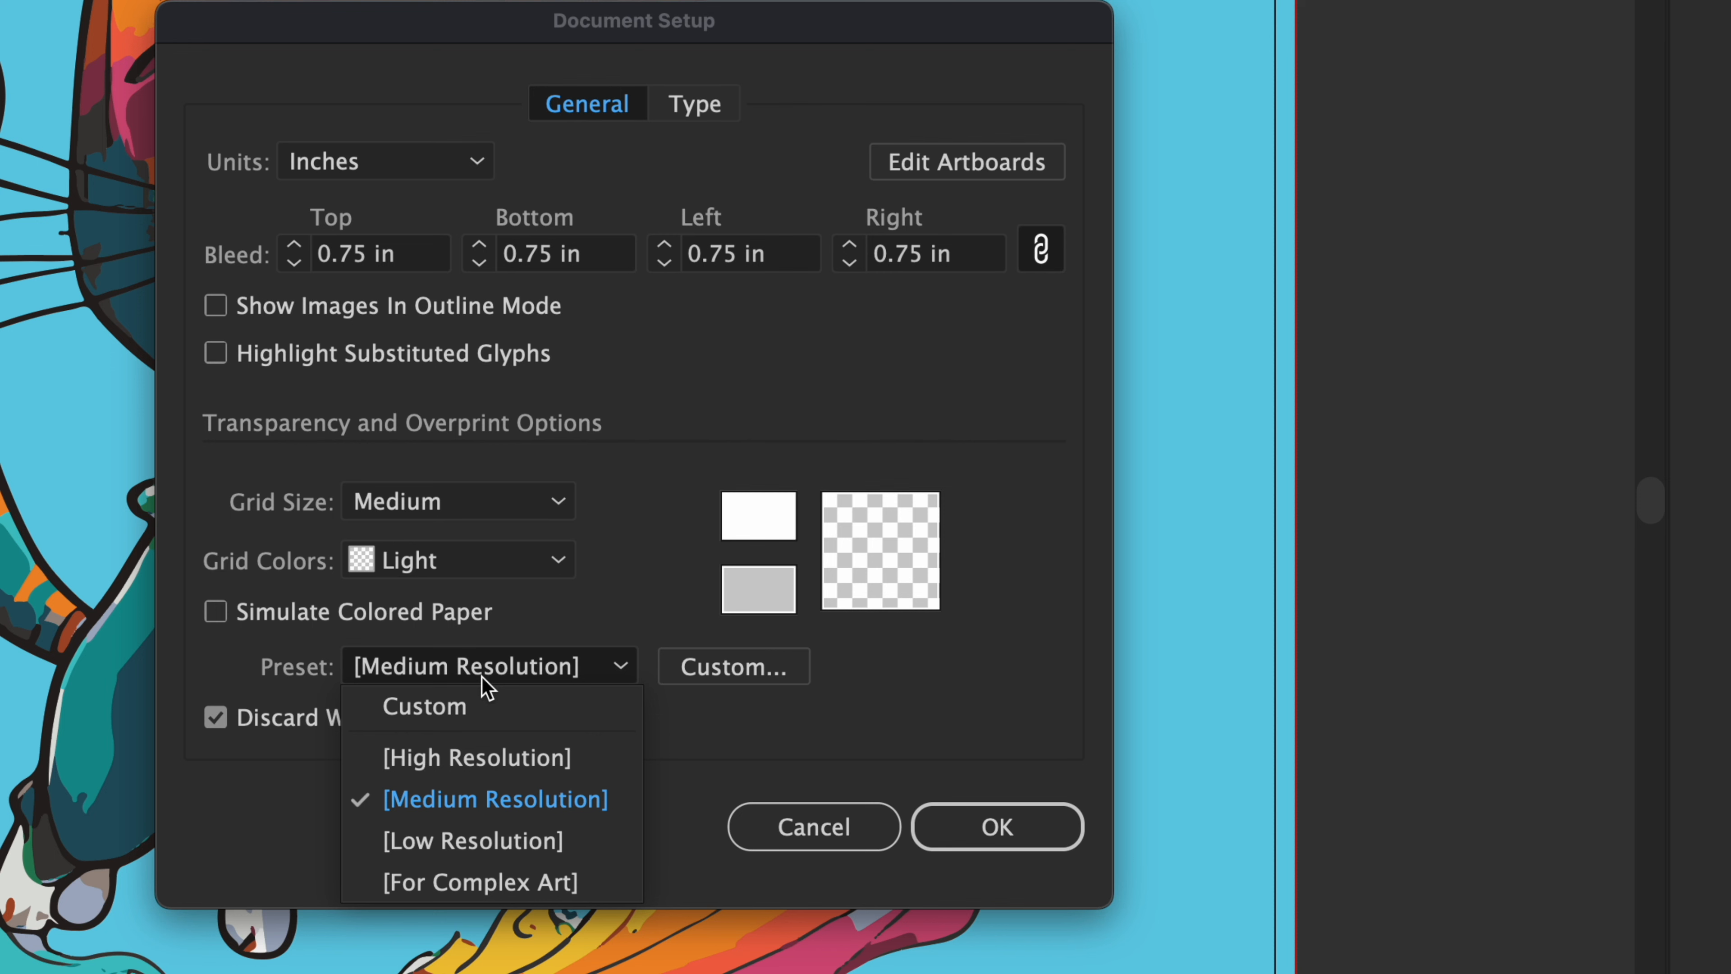
click(482, 762)
click(1008, 818)
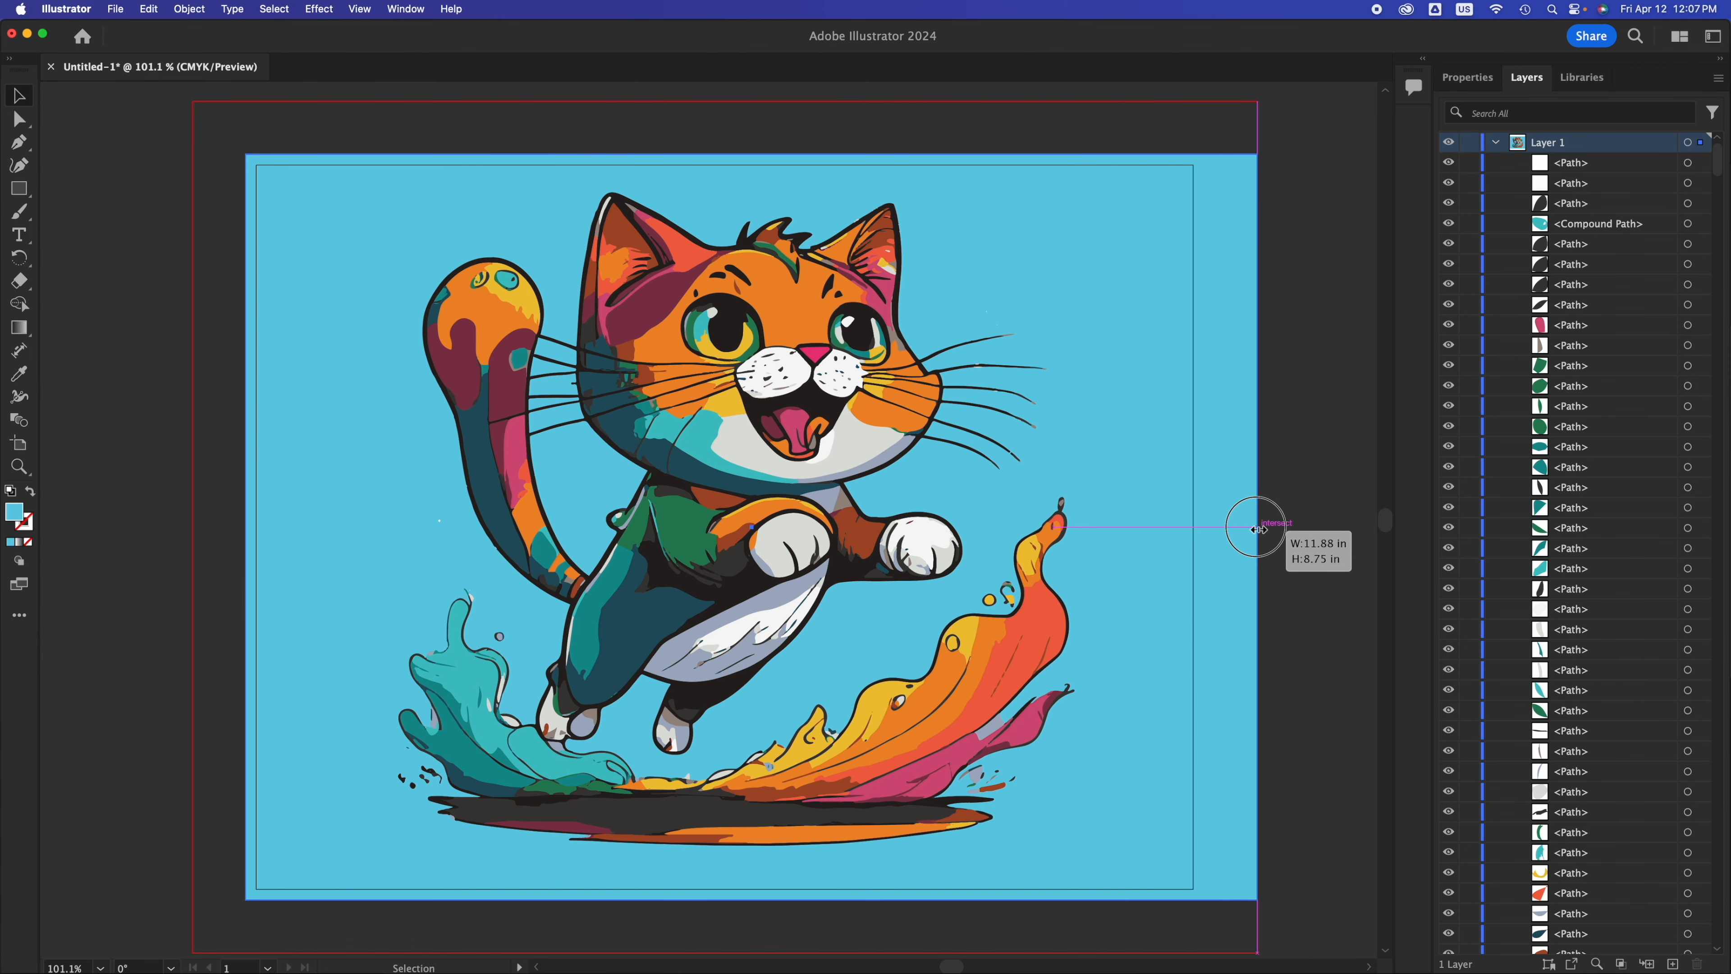
Extend the blue background's four edges to the new 0.75 in bleed line
drag(1257, 528, 1257, 528)
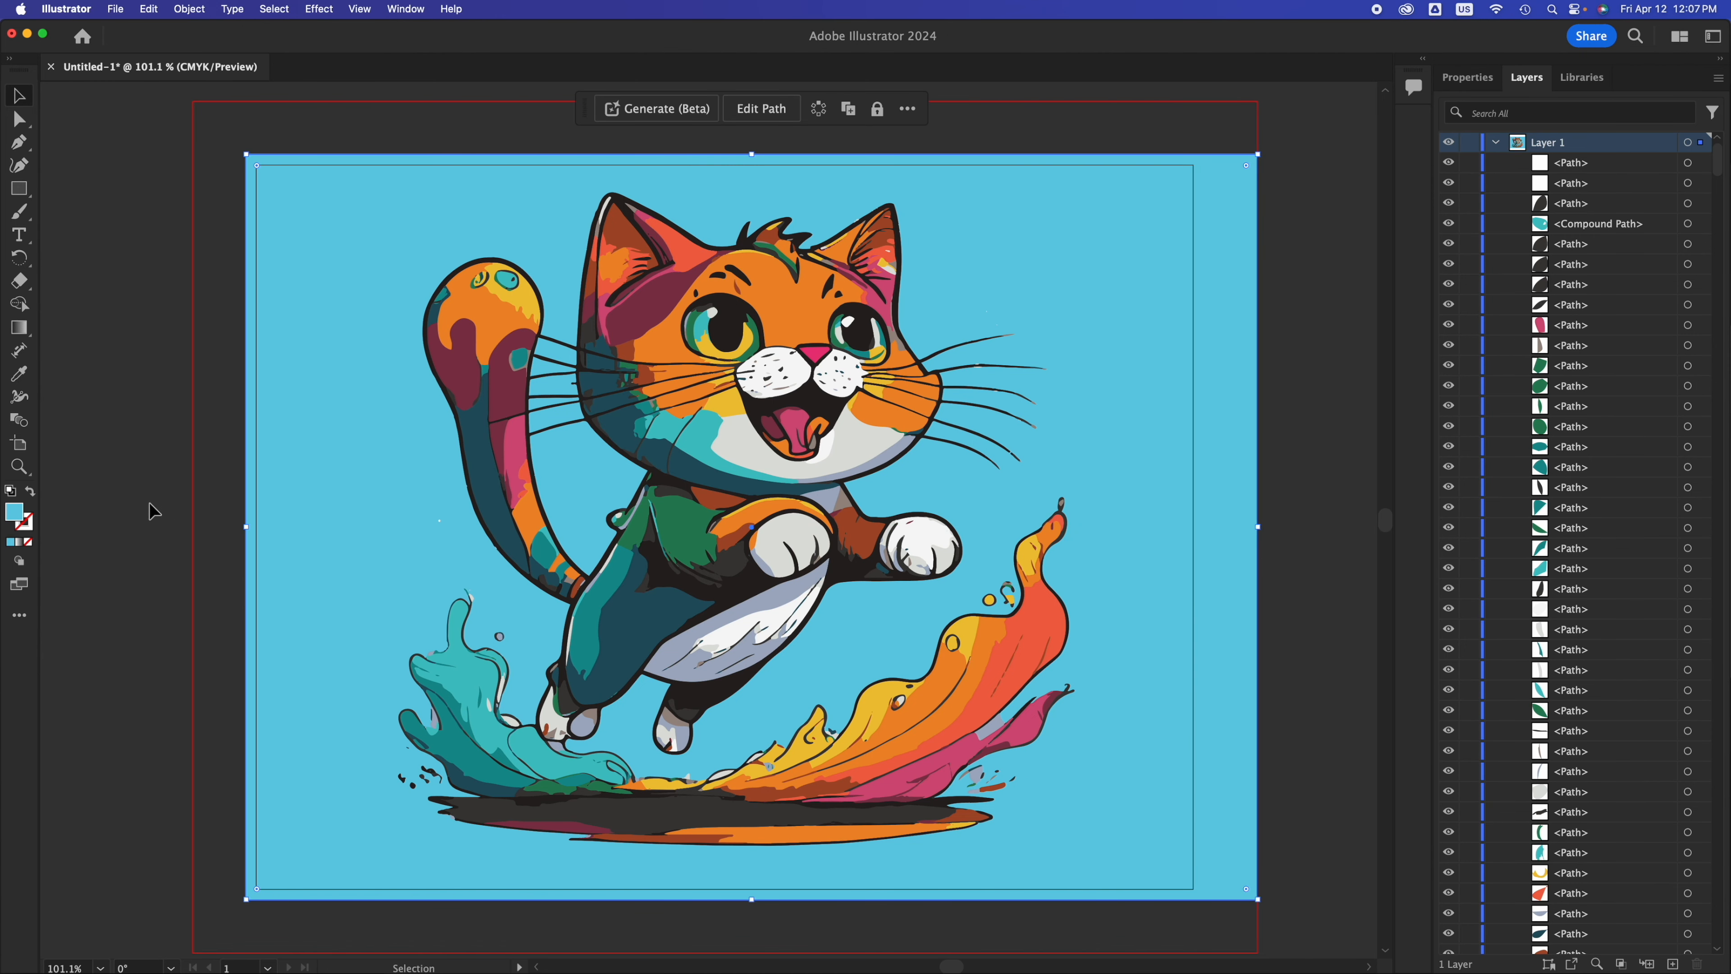
drag(246, 527, 192, 526)
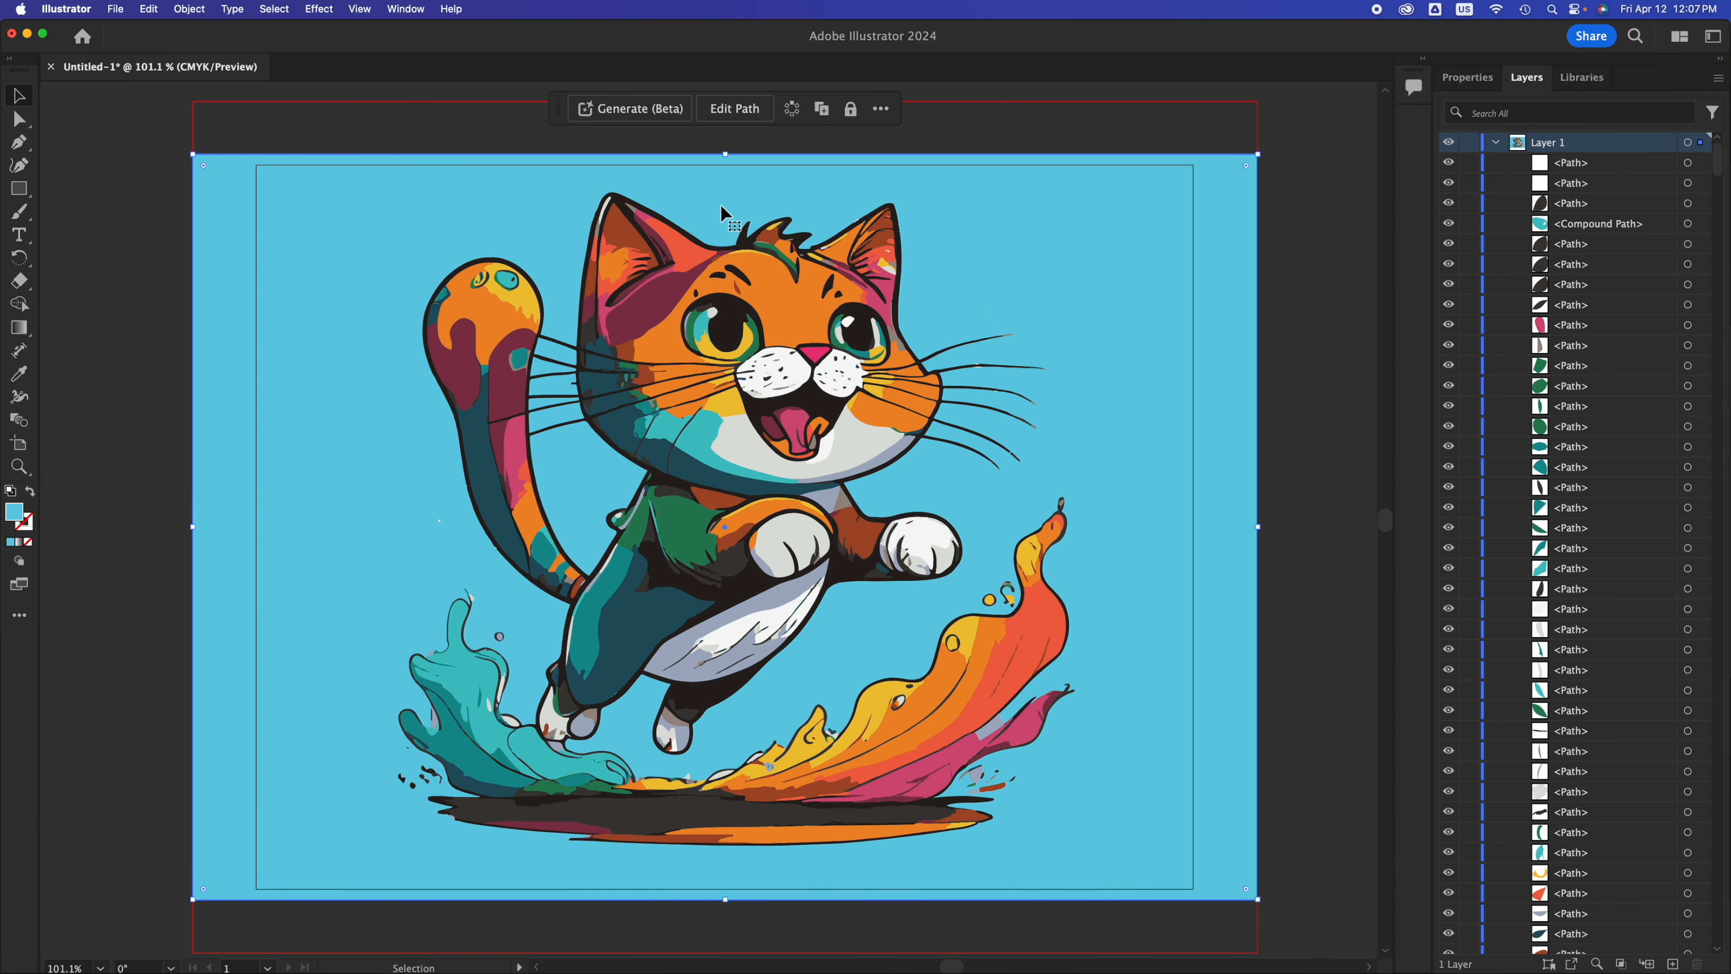
scroll(722, 218, up, 3)
drag(716, 206, 715, 155)
scroll(909, 600, down, 5)
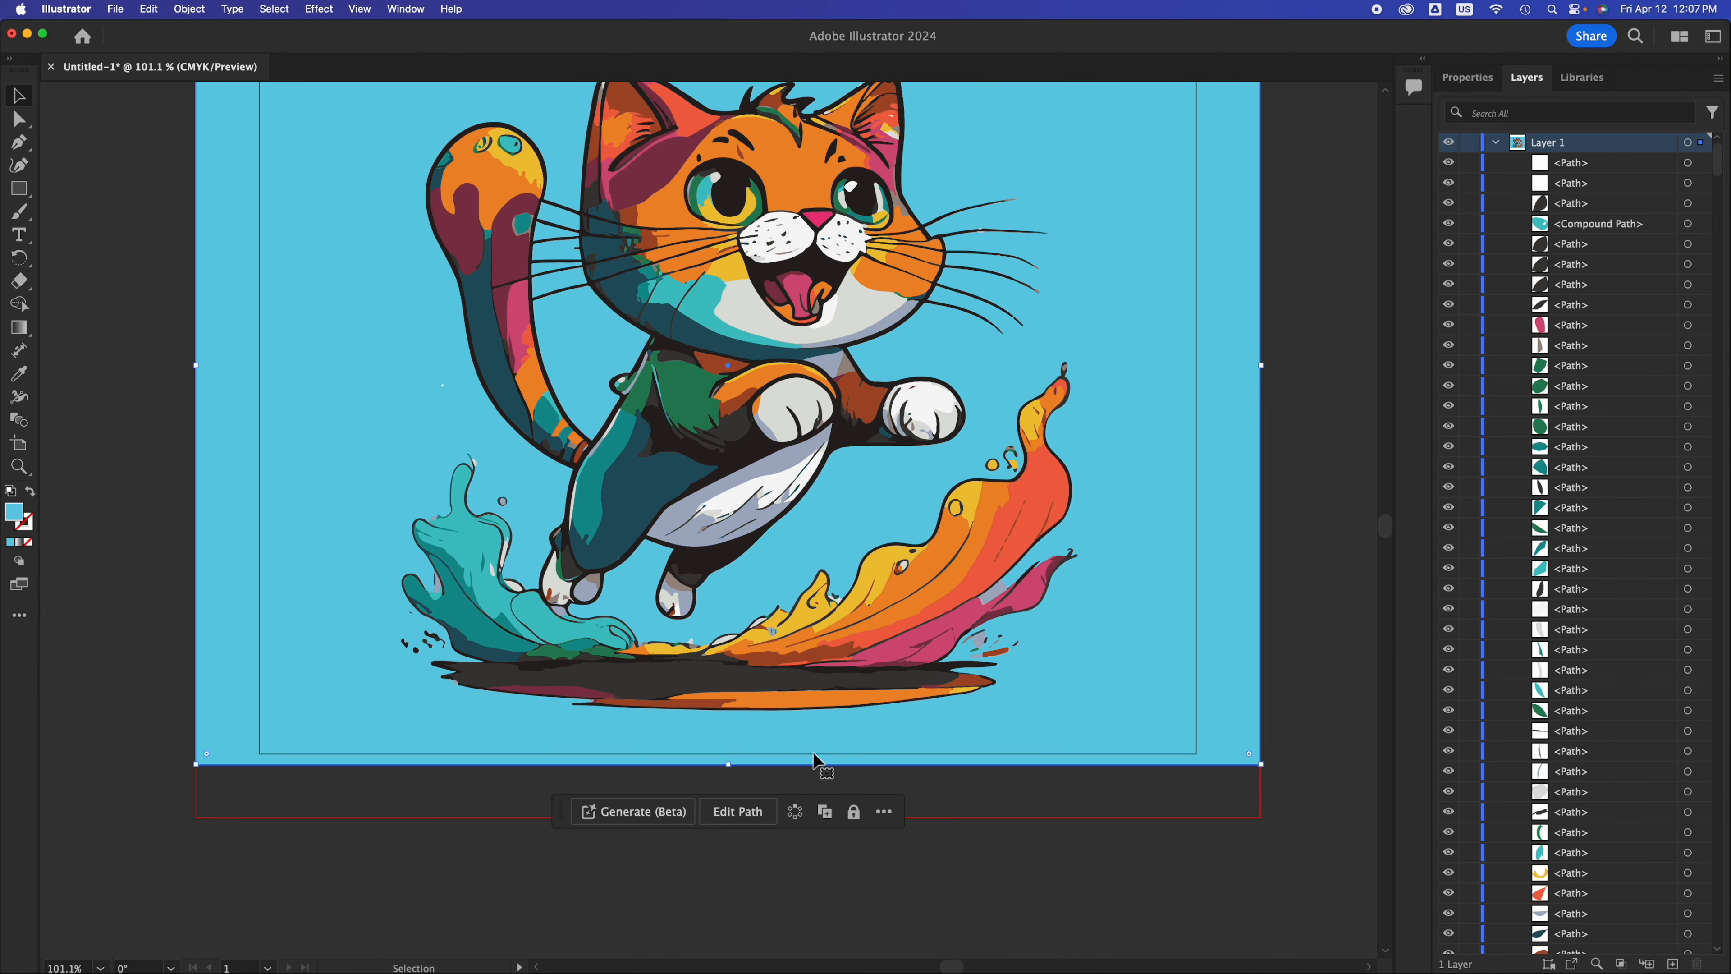
drag(728, 763, 729, 815)
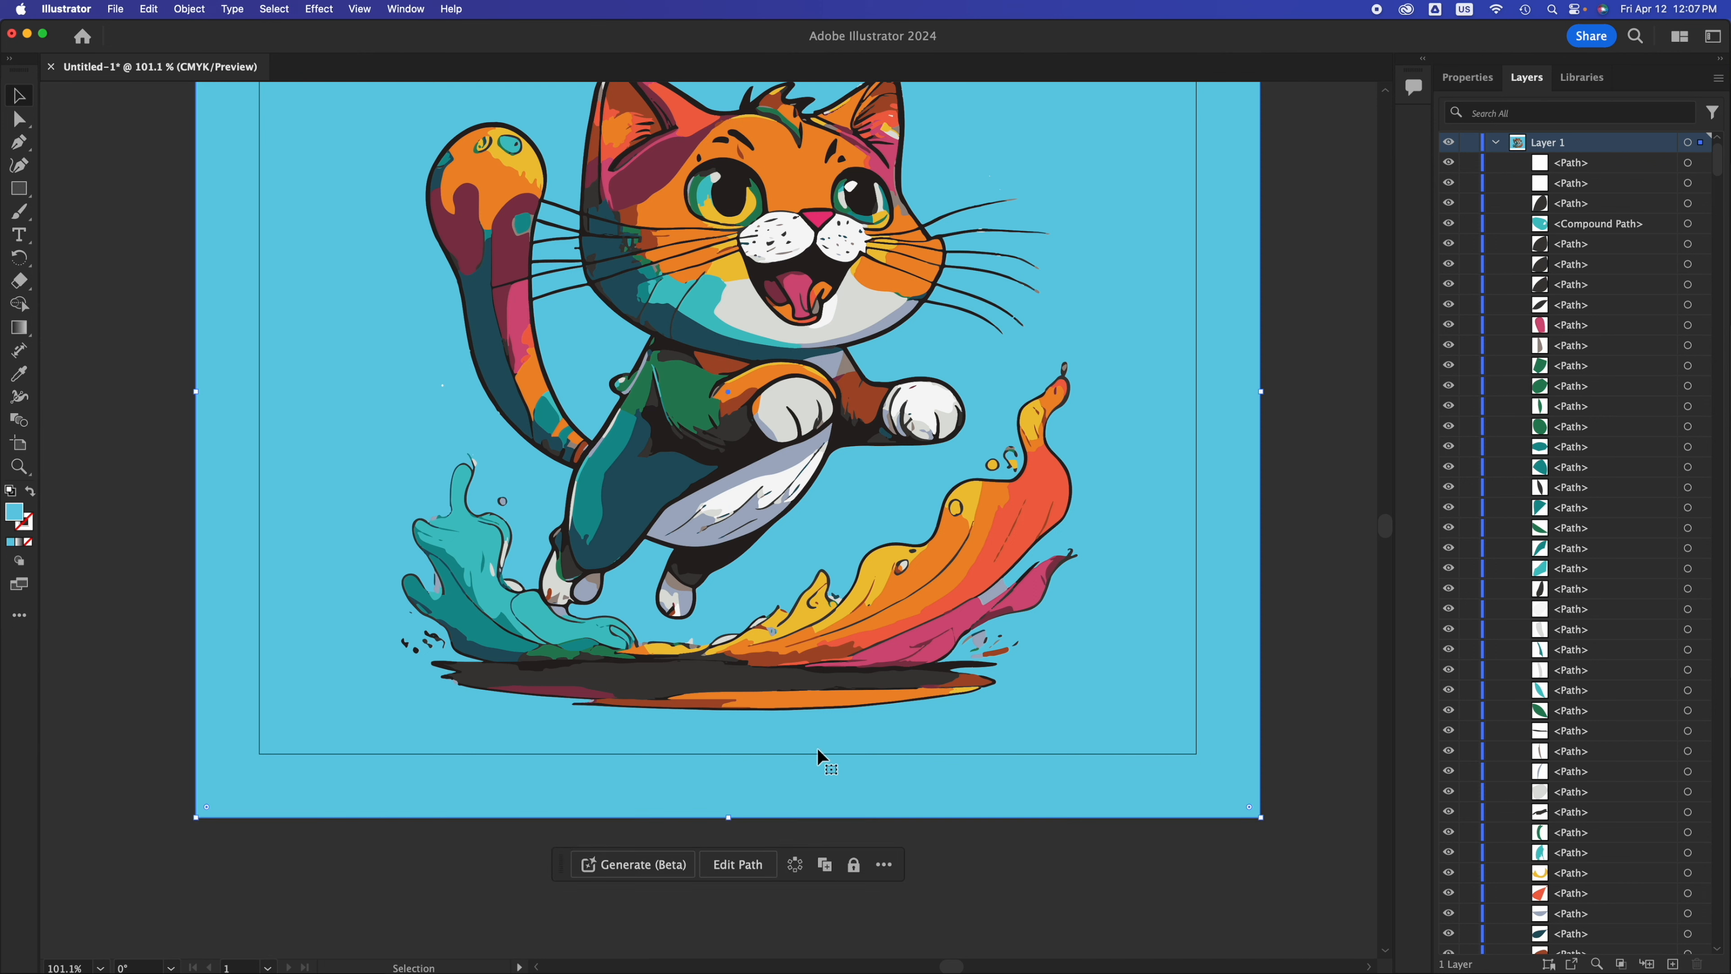
Move the blue background off the artboard to its left, leaving the cat artwork in place
scroll(879, 721, up, 3)
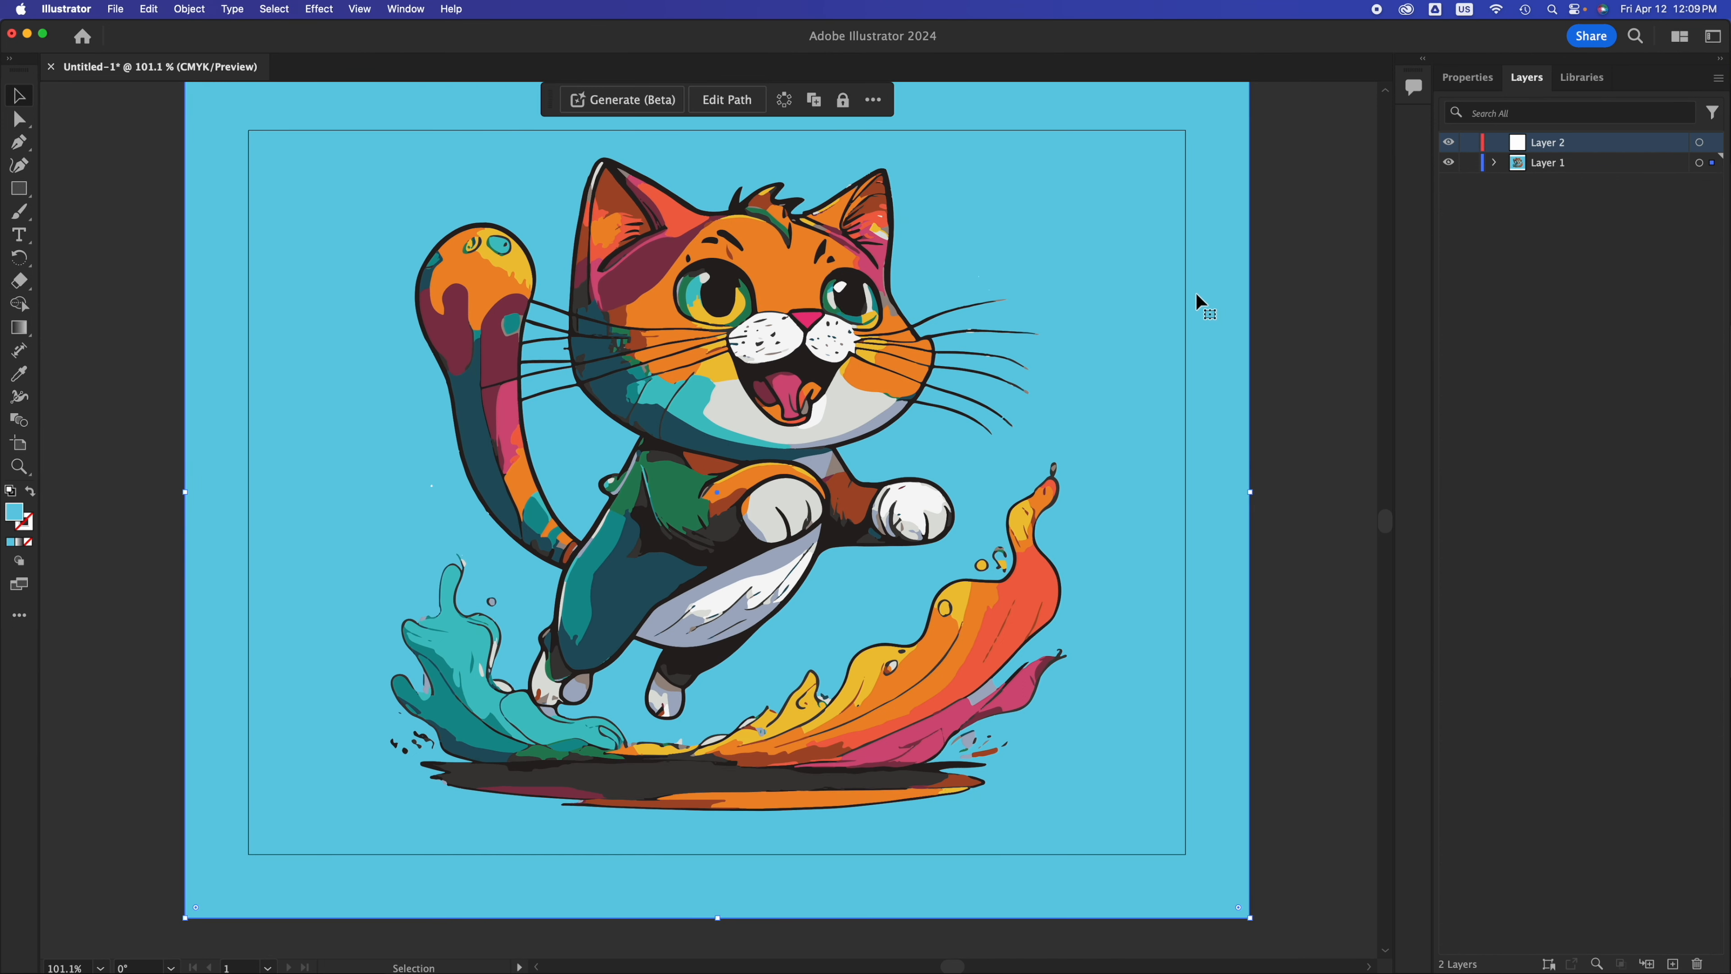
drag(1200, 305, 102, 326)
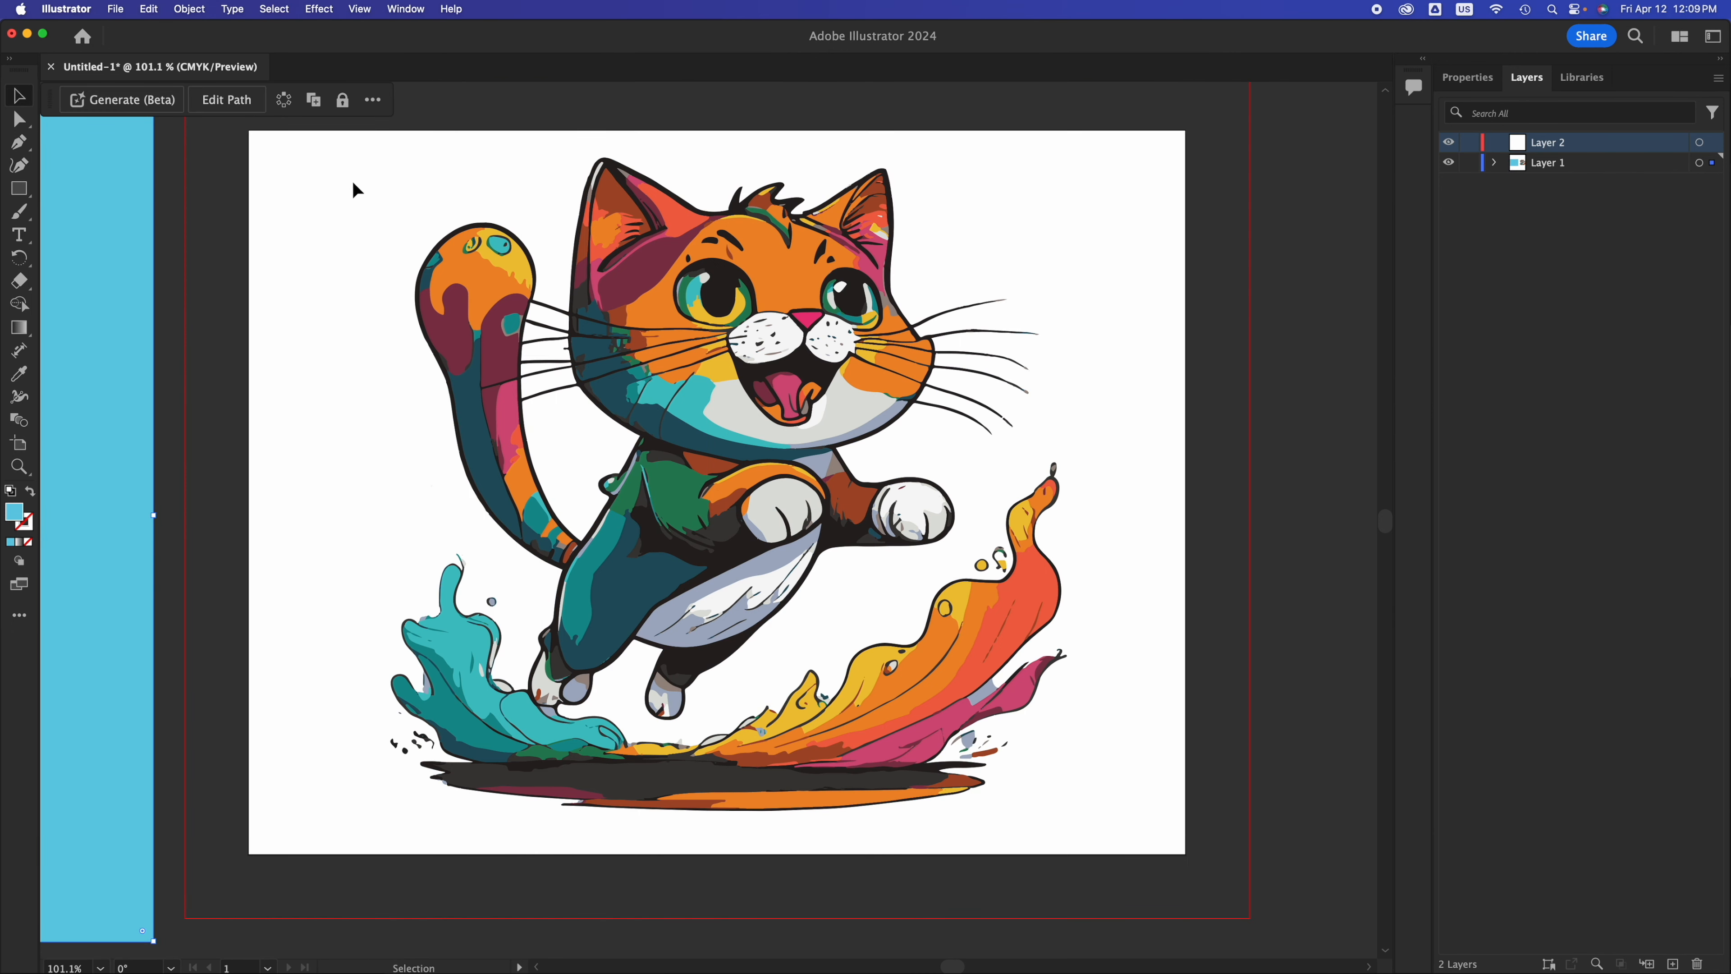
Group all the cat and splash paths, and move the group down until it touches the artboard's lower trim edge
drag(324, 146, 1114, 832)
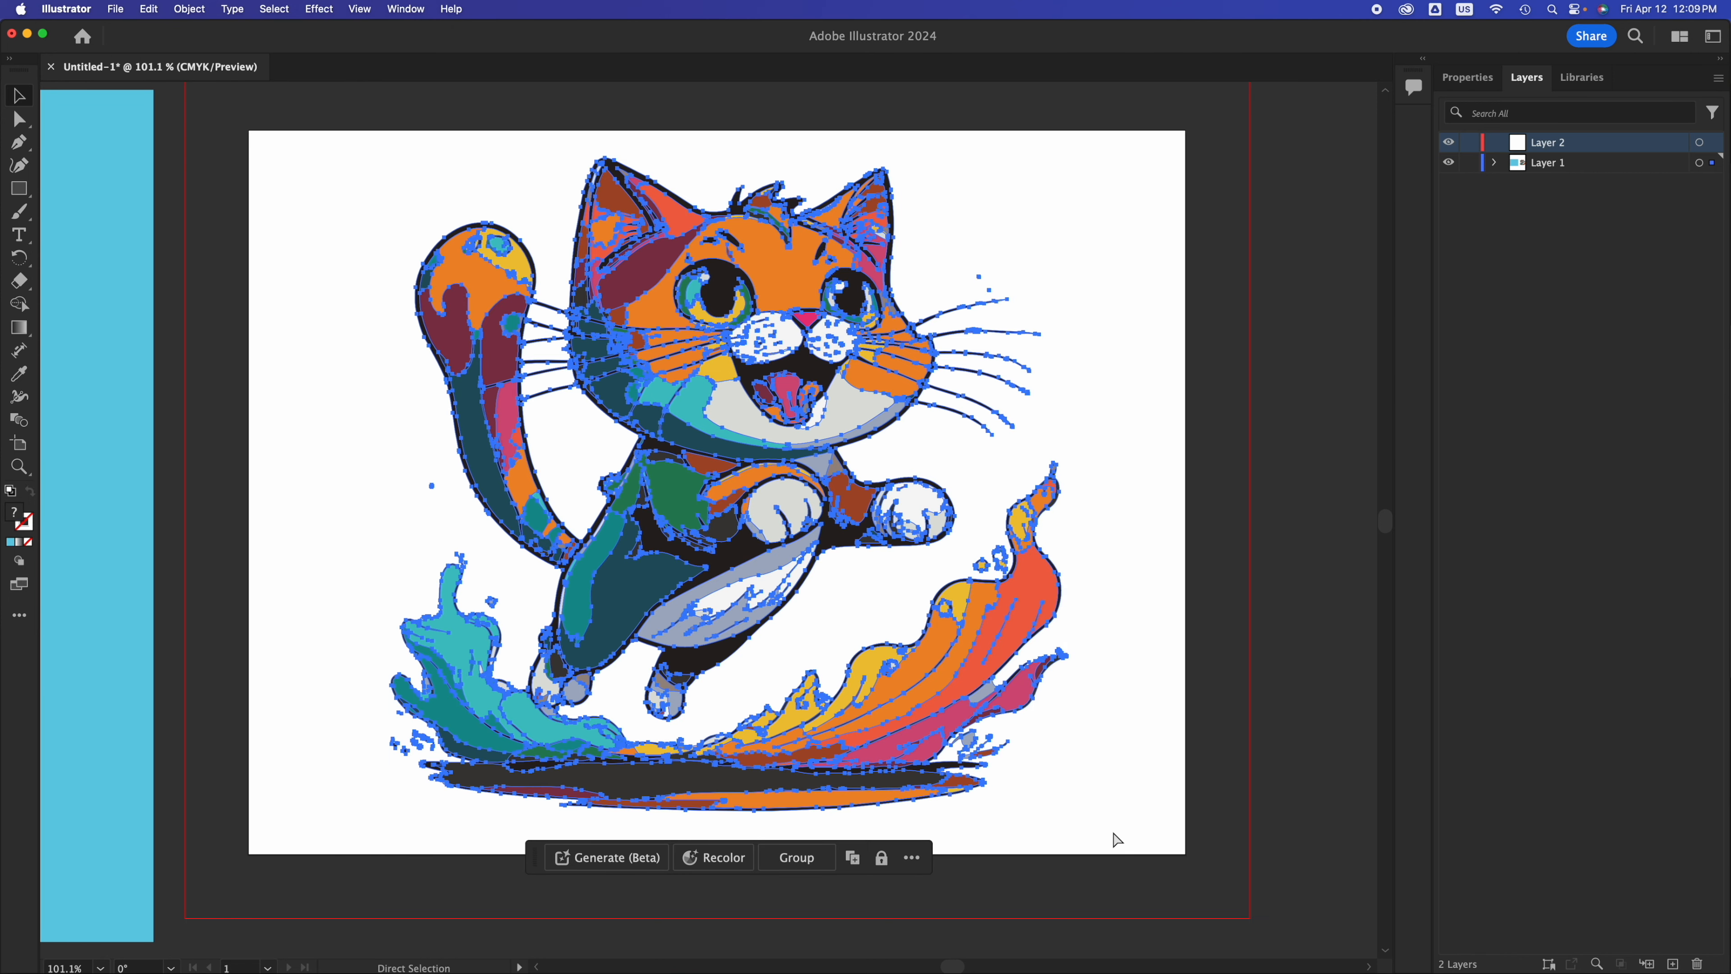
key(super+g)
drag(758, 560, 723, 598)
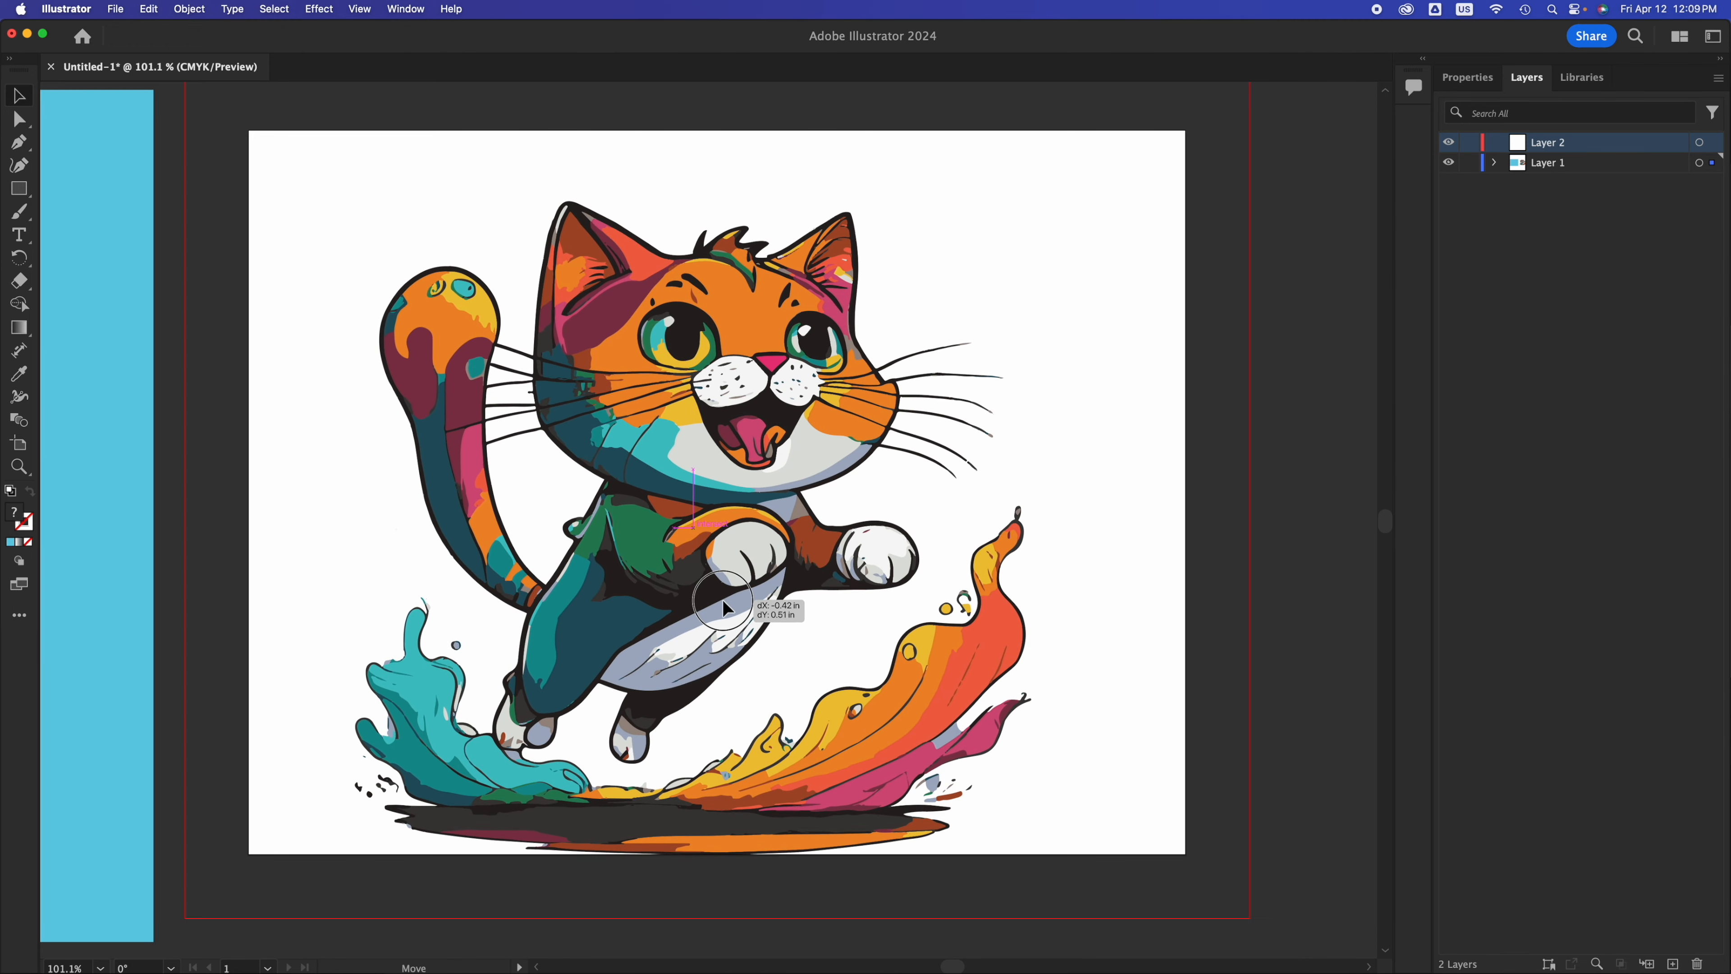
Examine up close how the bottom of the cat artwork sits against the artboard's lower trim edge and the bleed line
click(716, 868)
scroll(717, 869, down, 11)
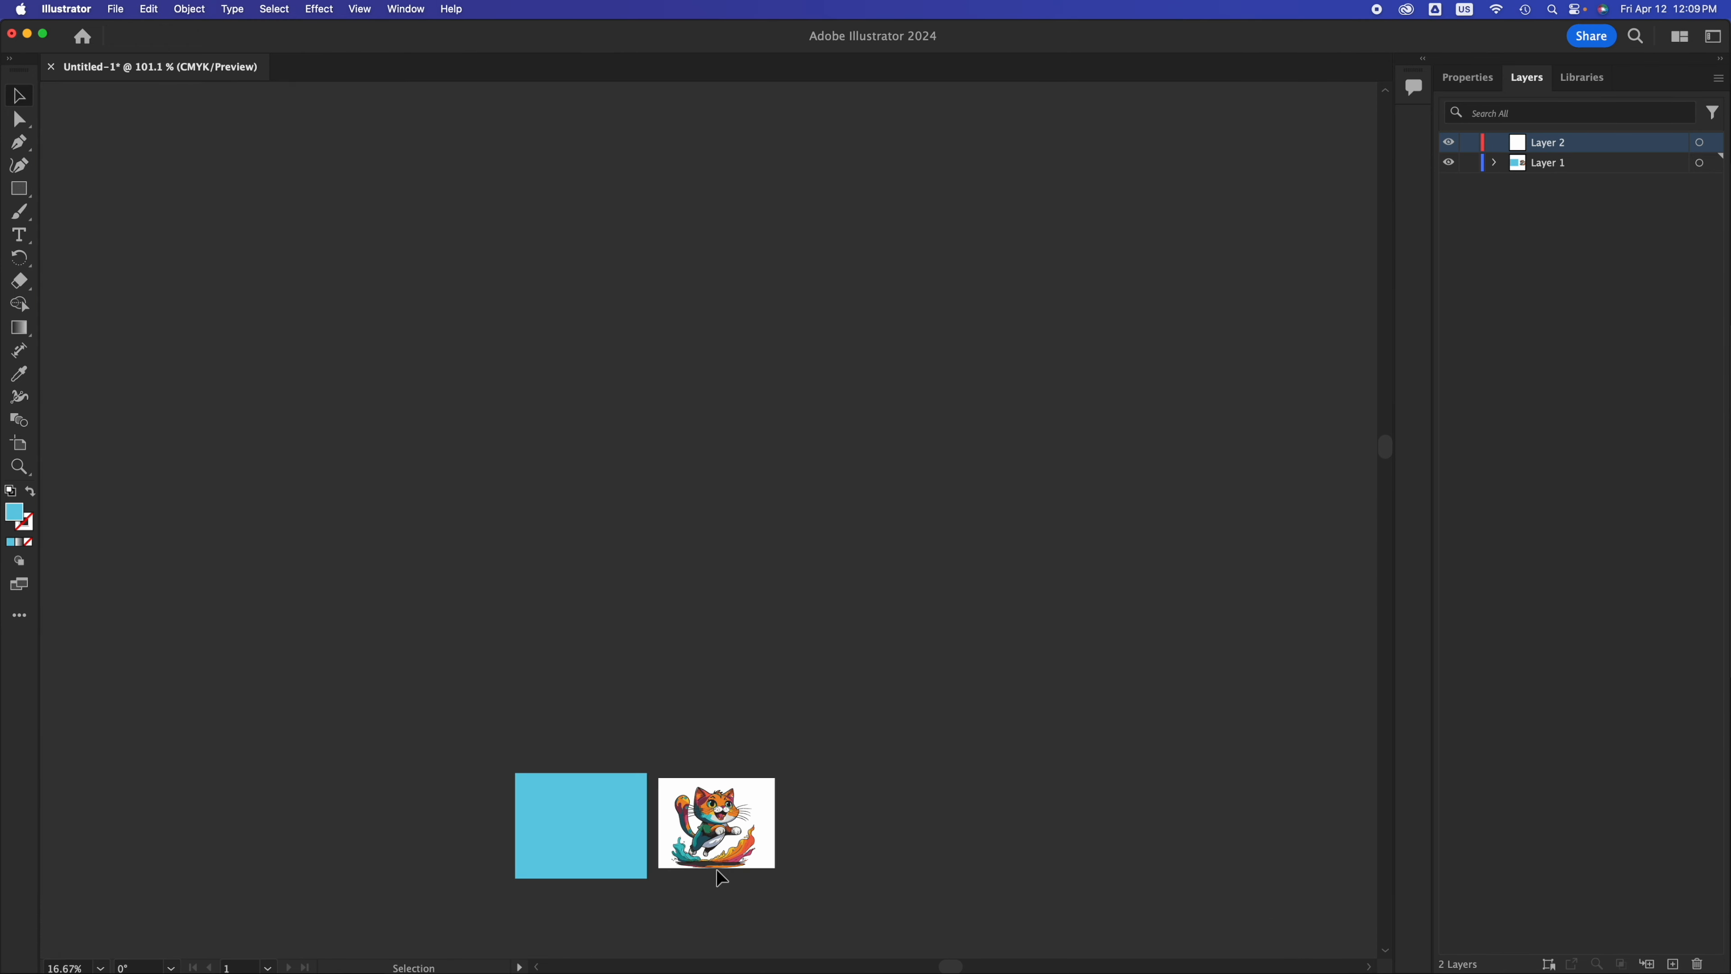
scroll(717, 869, up, 4)
scroll(717, 870, up, 2)
scroll(719, 874, down, 3)
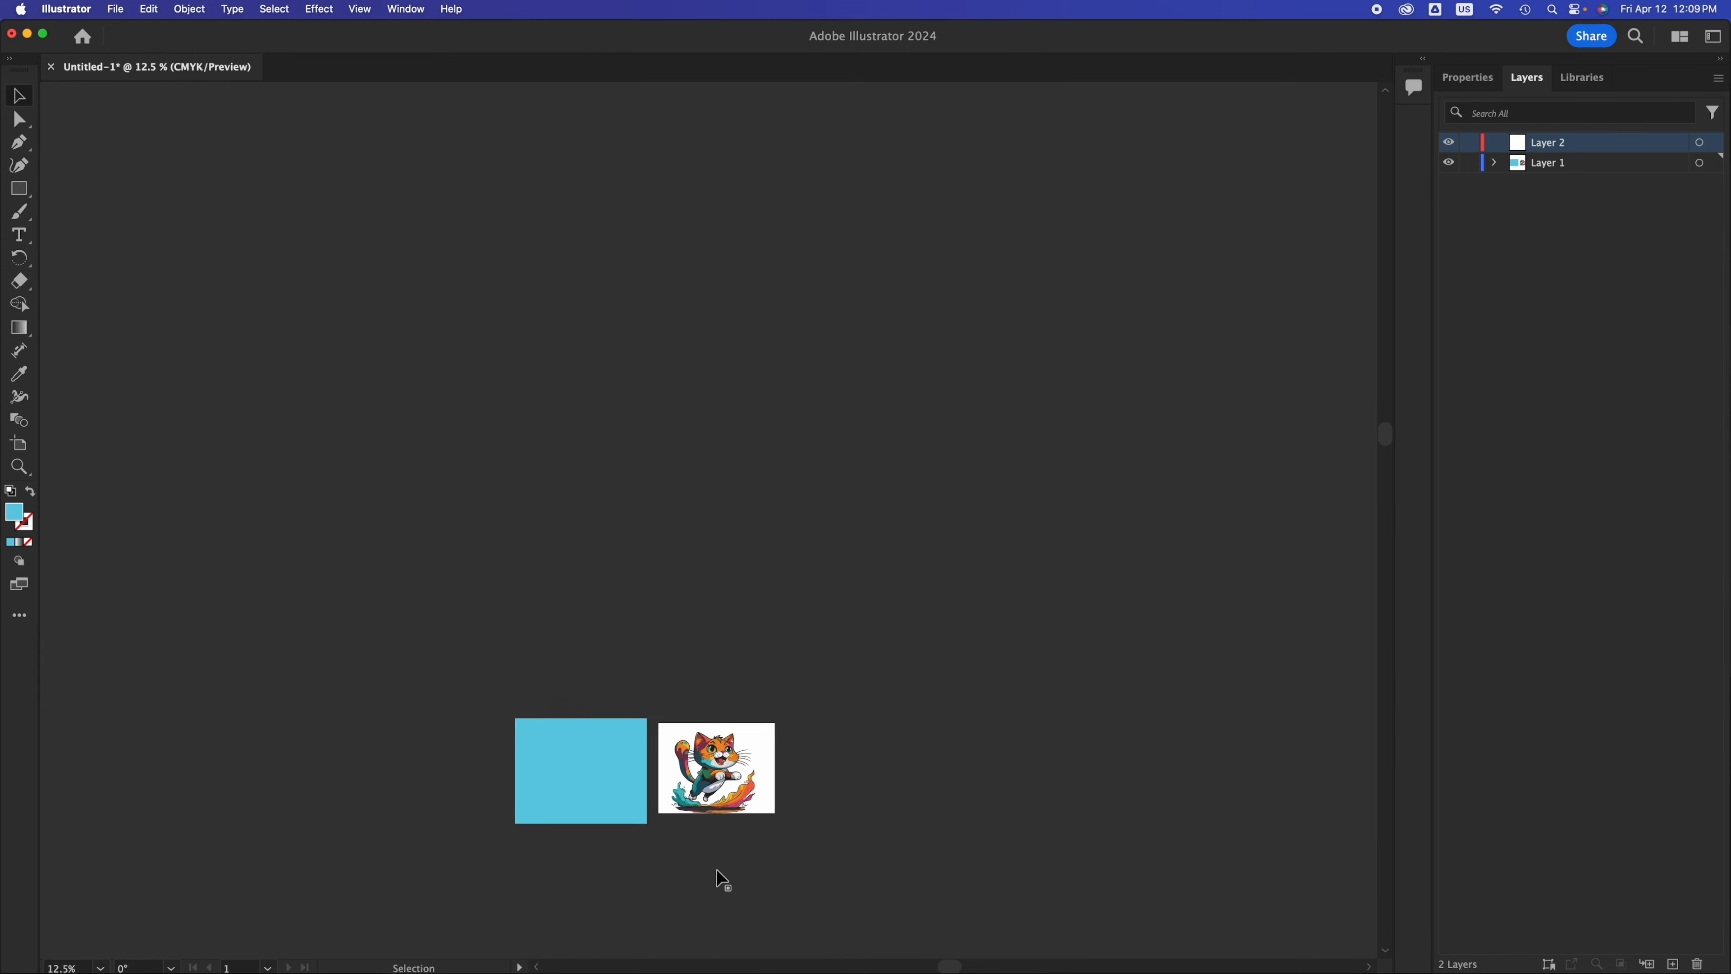
scroll(718, 872, up, 5)
scroll(716, 861, up, 2)
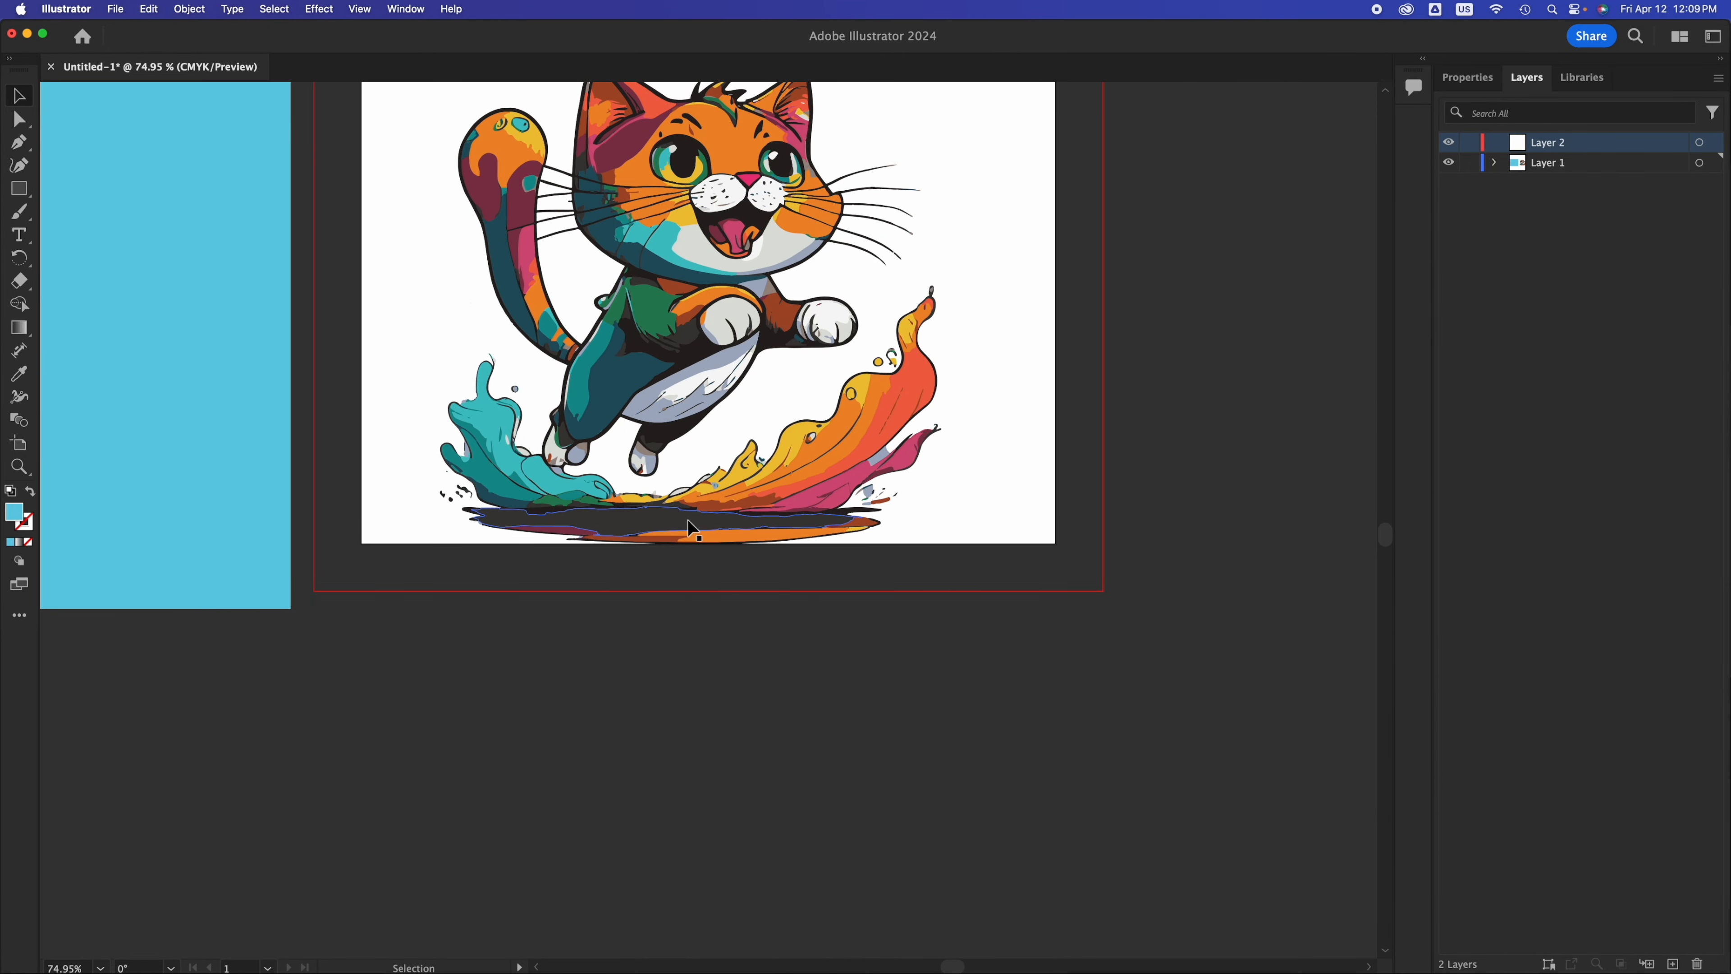
scroll(694, 518, up, 2)
scroll(725, 572, up, 1)
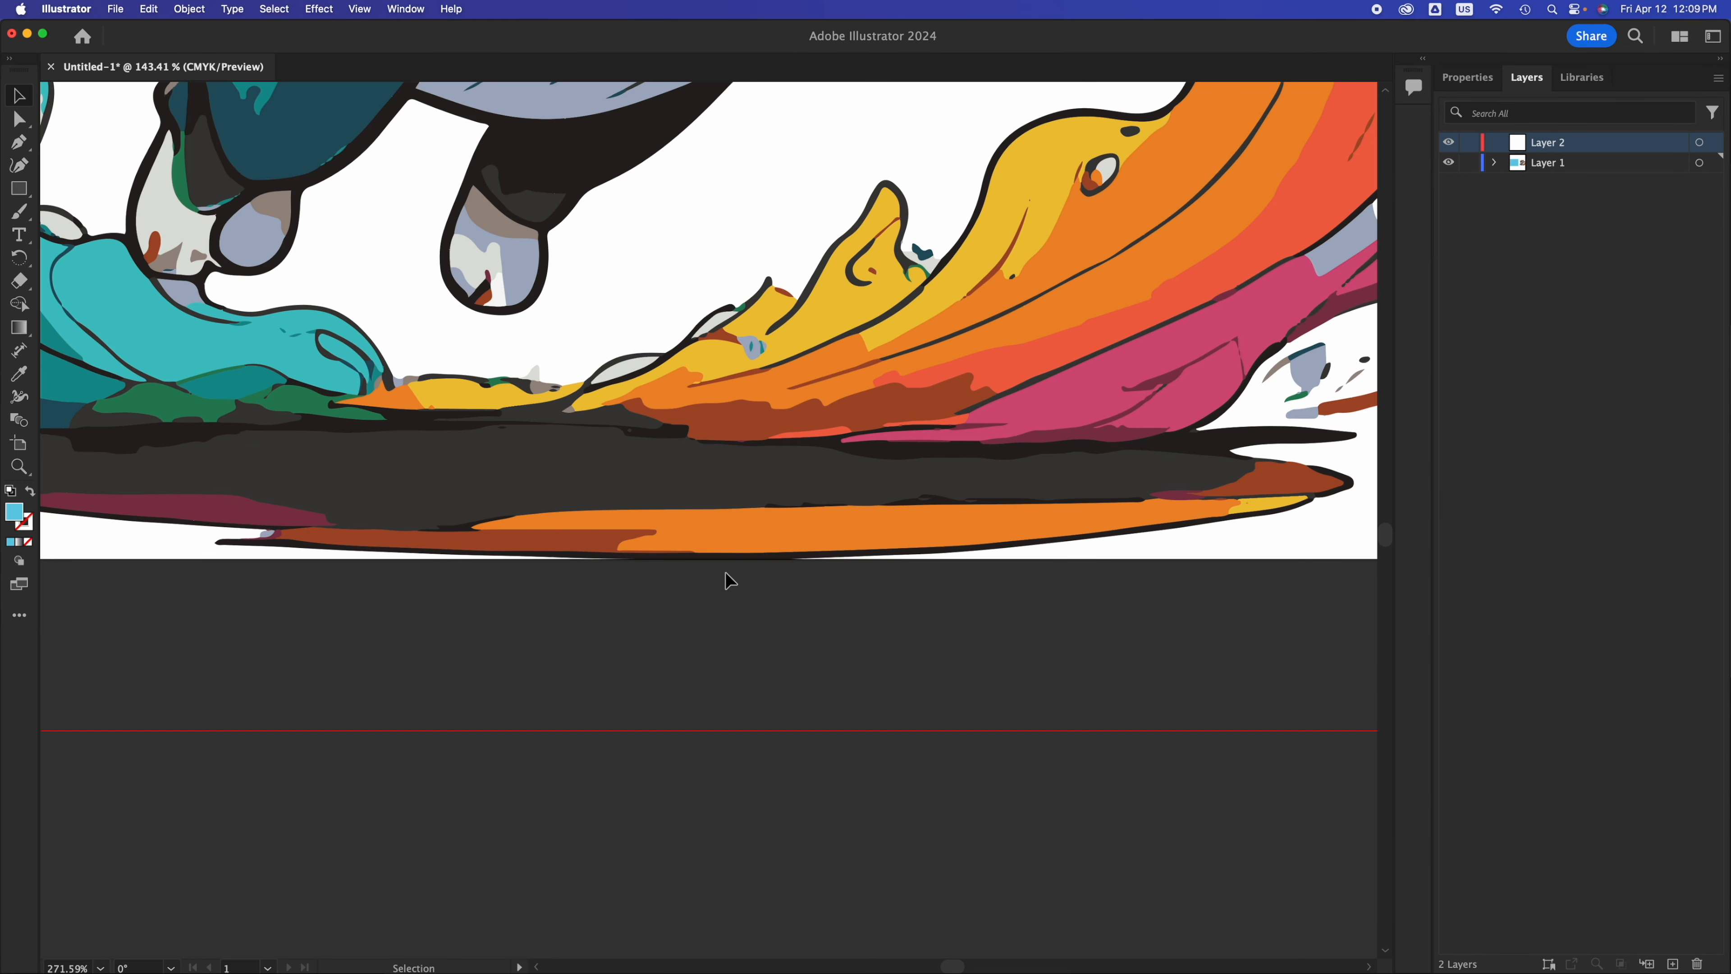
scroll(725, 572, up, 1)
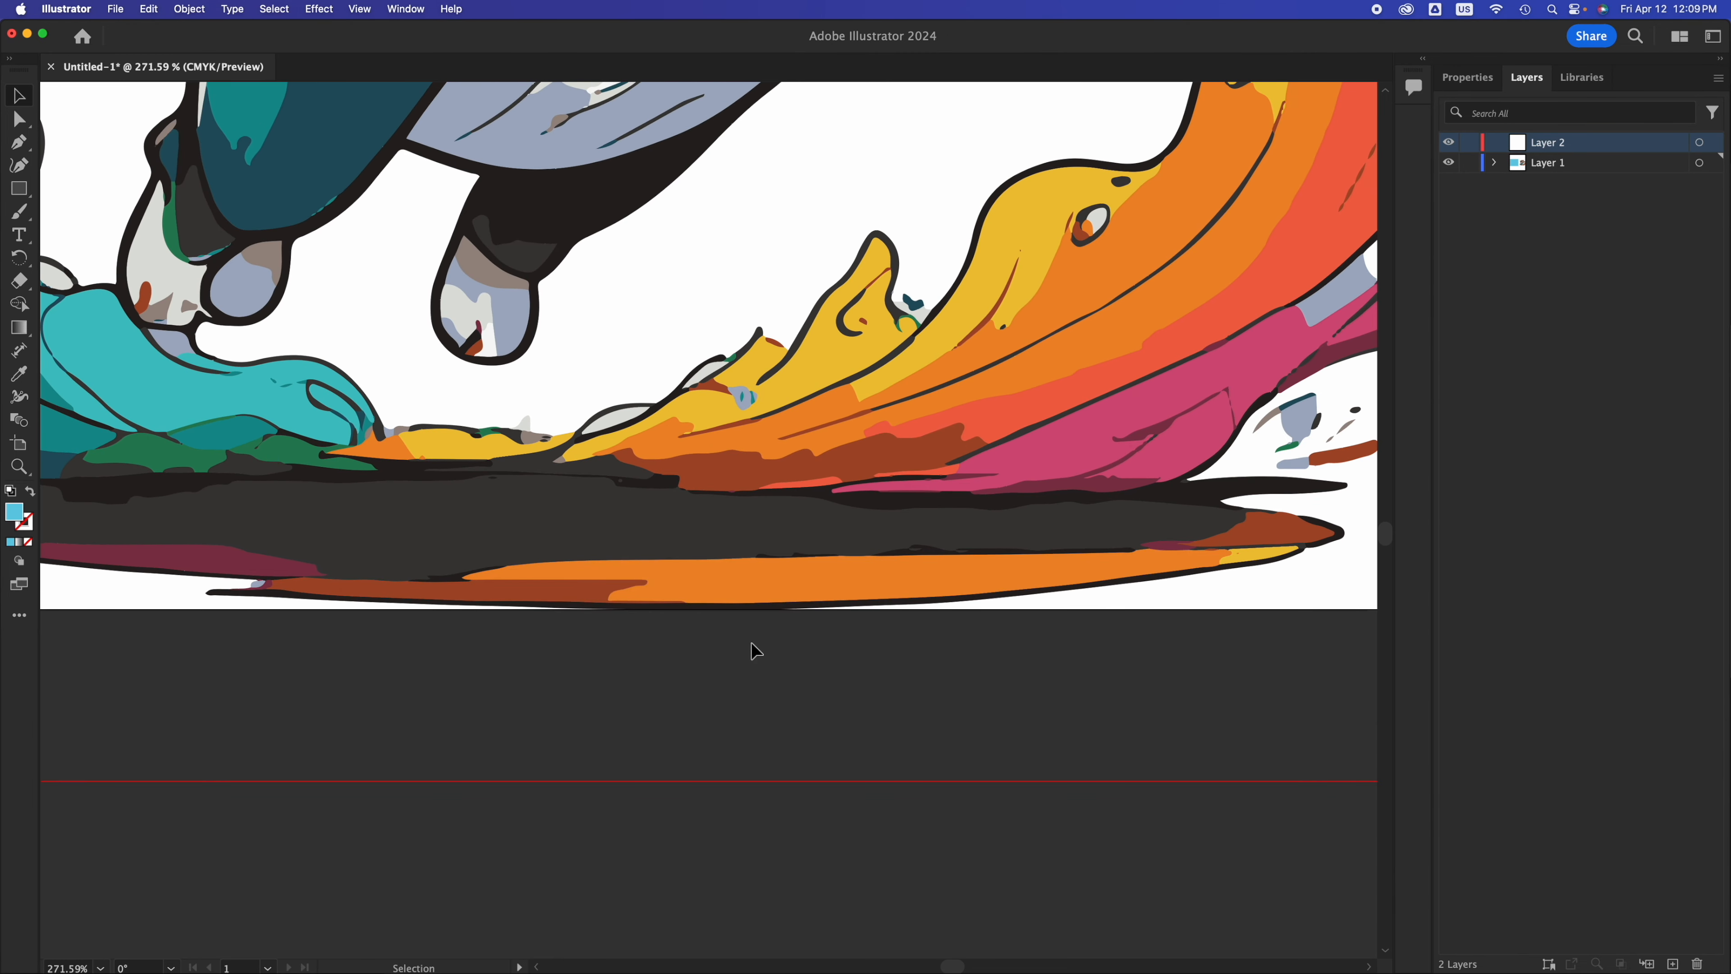
scroll(752, 644, down, 4)
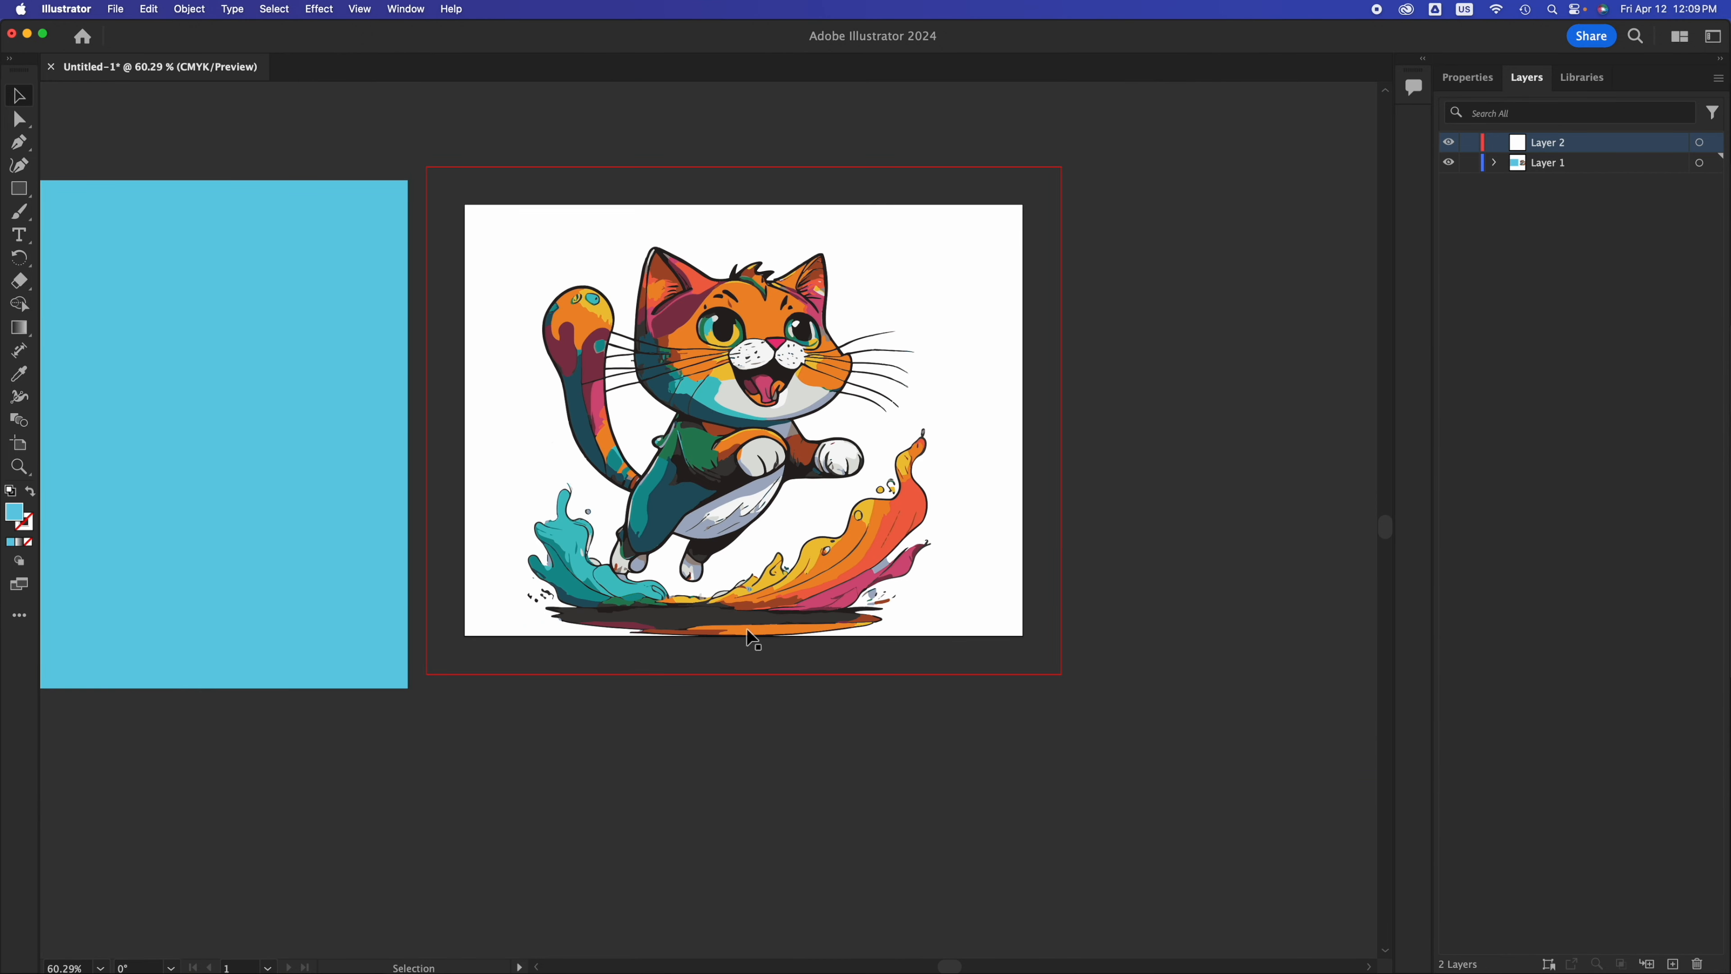
Enlarge the grouped cat artwork slightly in proportion and move it up so it sits inside the artboard's trim edges
drag(457, 195, 994, 649)
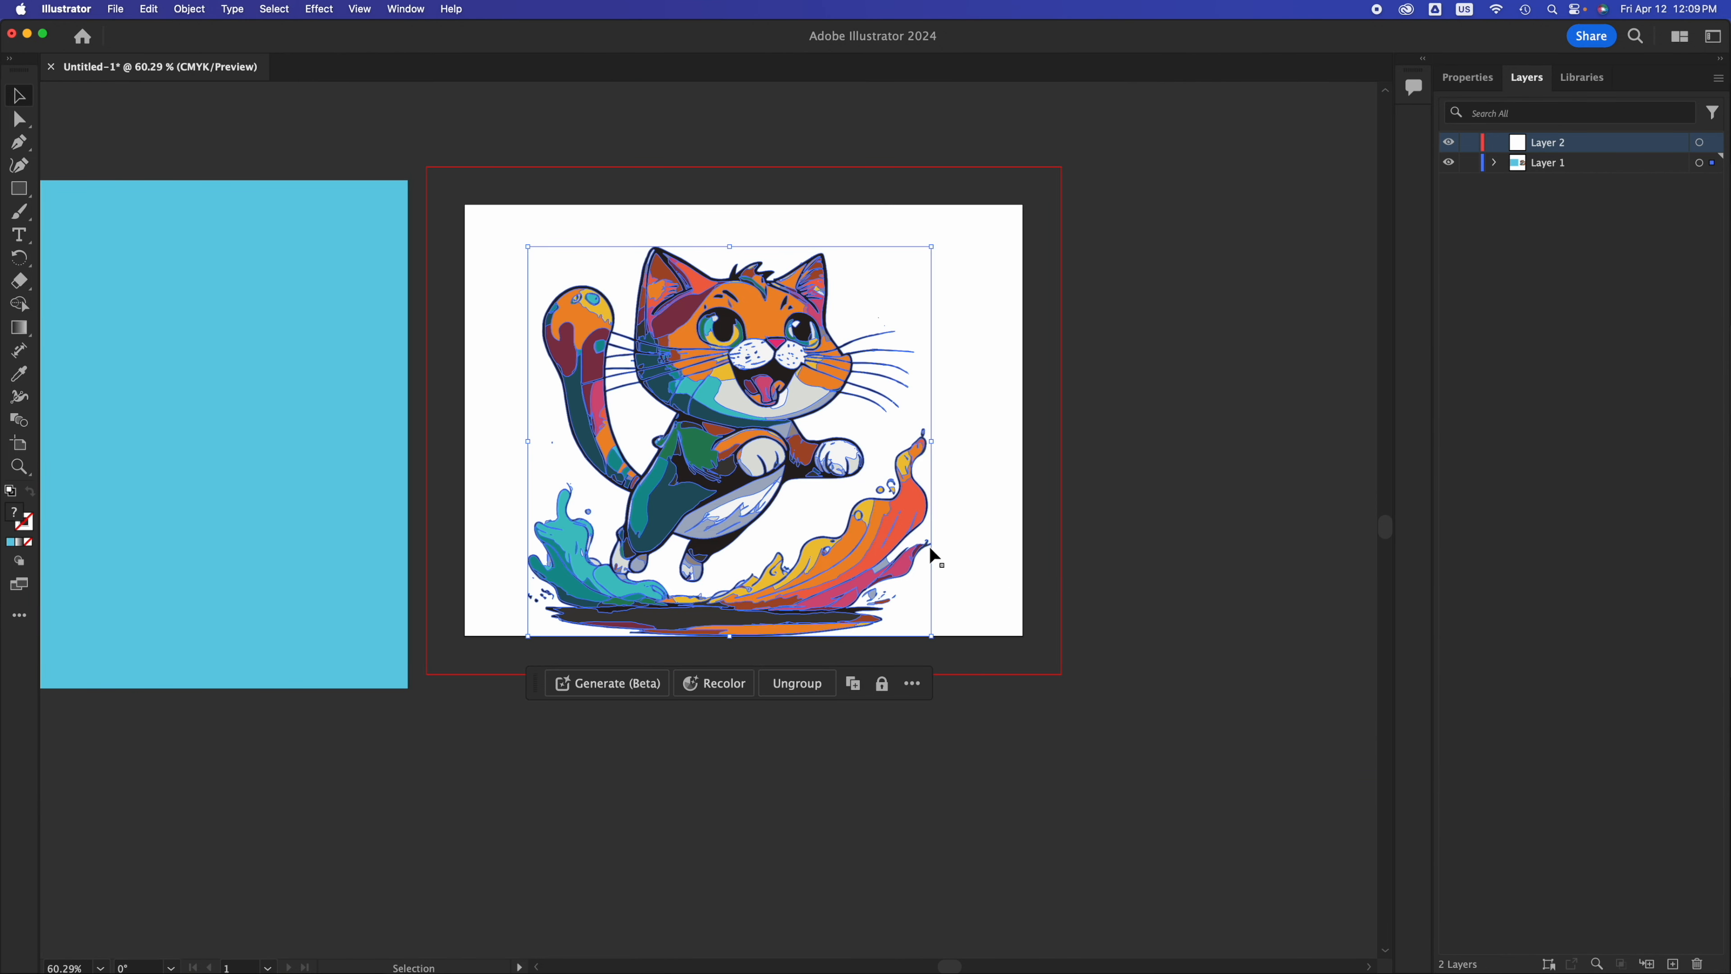
drag(932, 246, 947, 195)
drag(827, 322, 828, 310)
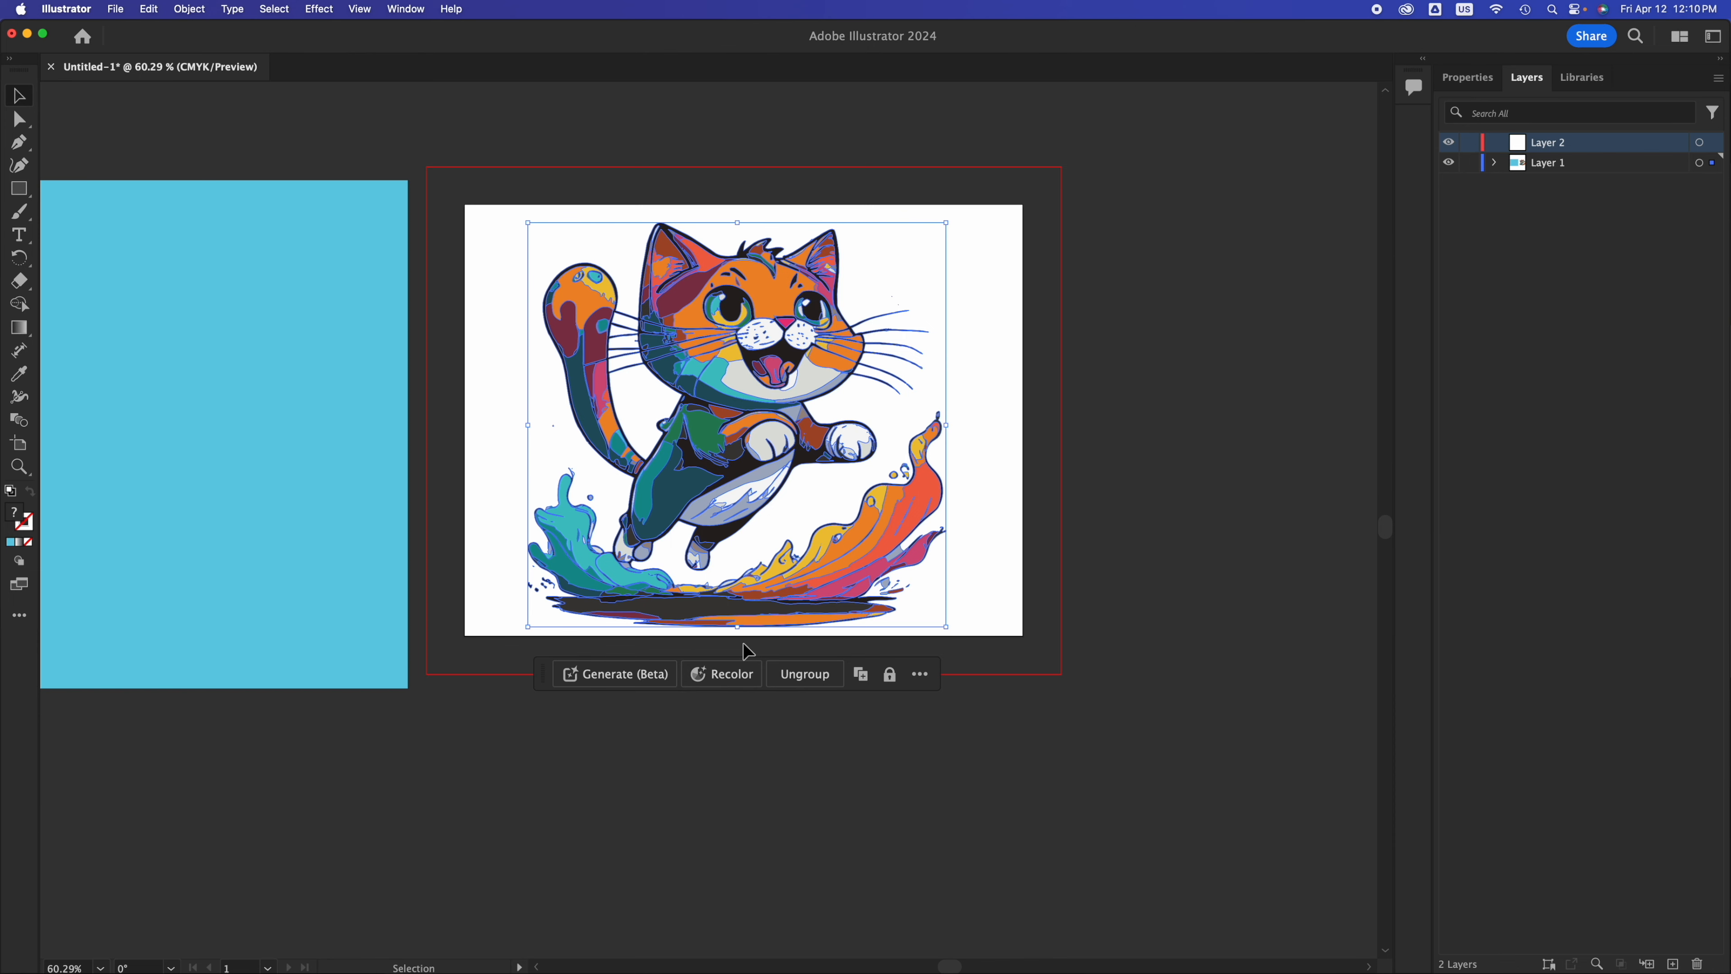
Move the blue background back behind the cat, align it with the bleed line on all sides, and deselect it
scroll(742, 643, down, 10)
scroll(742, 643, up, 12)
click(642, 643)
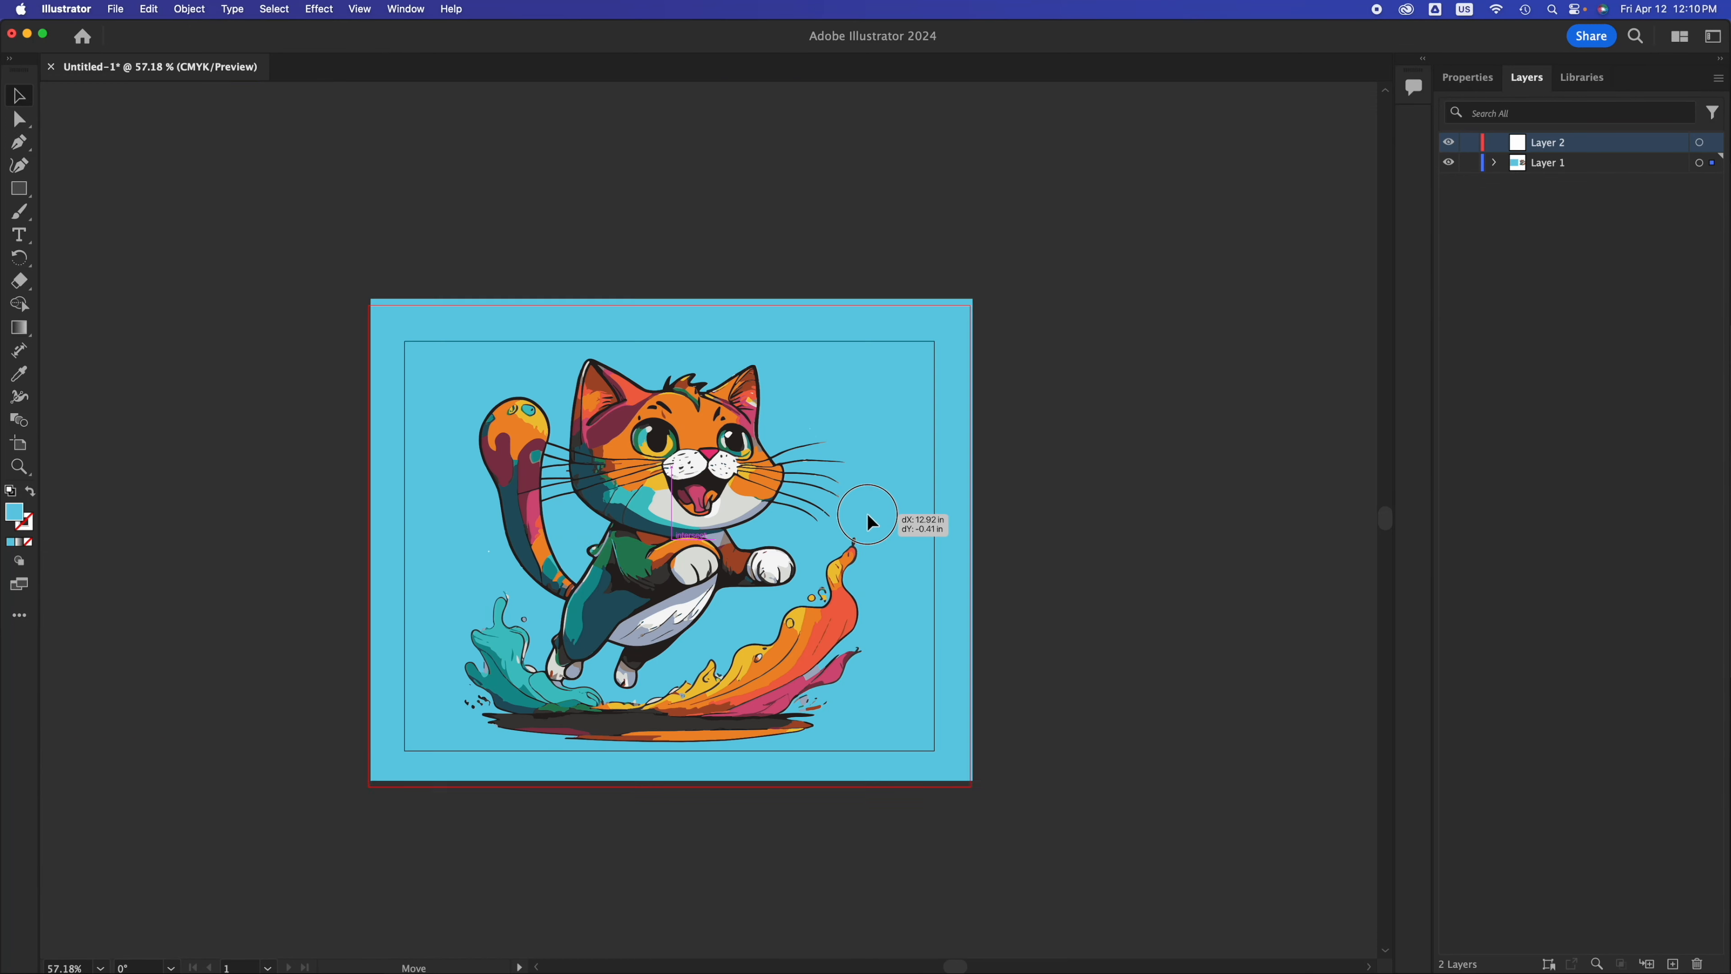
drag(867, 514, 863, 522)
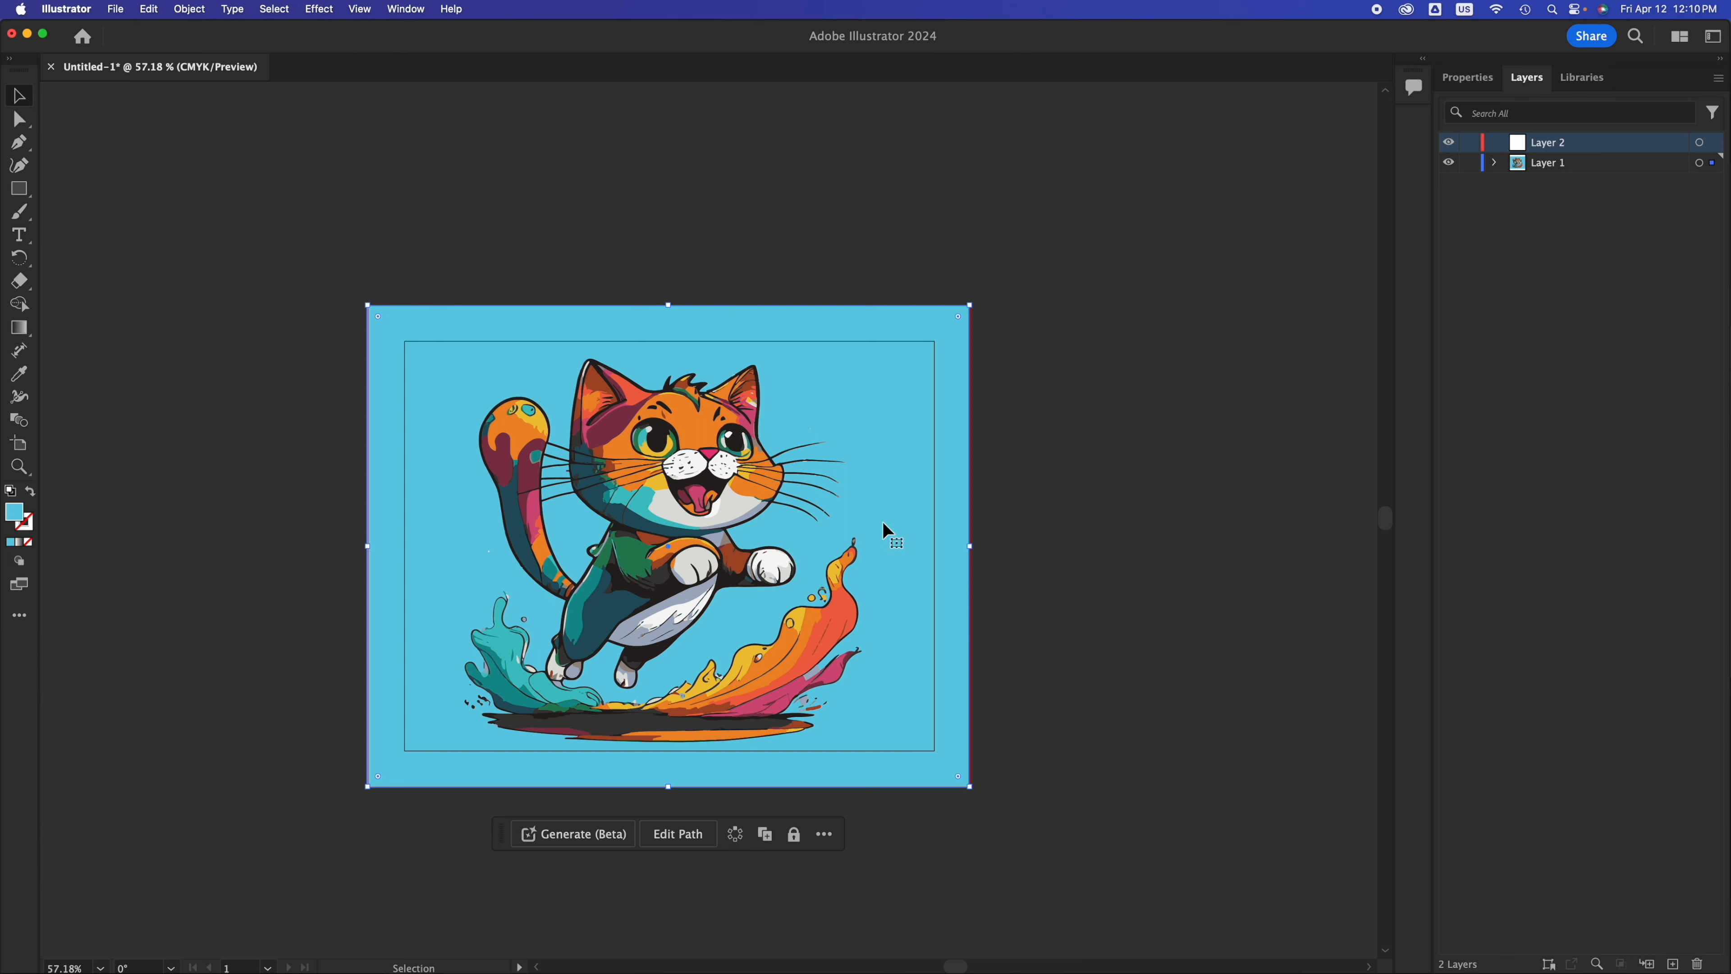
click(1105, 503)
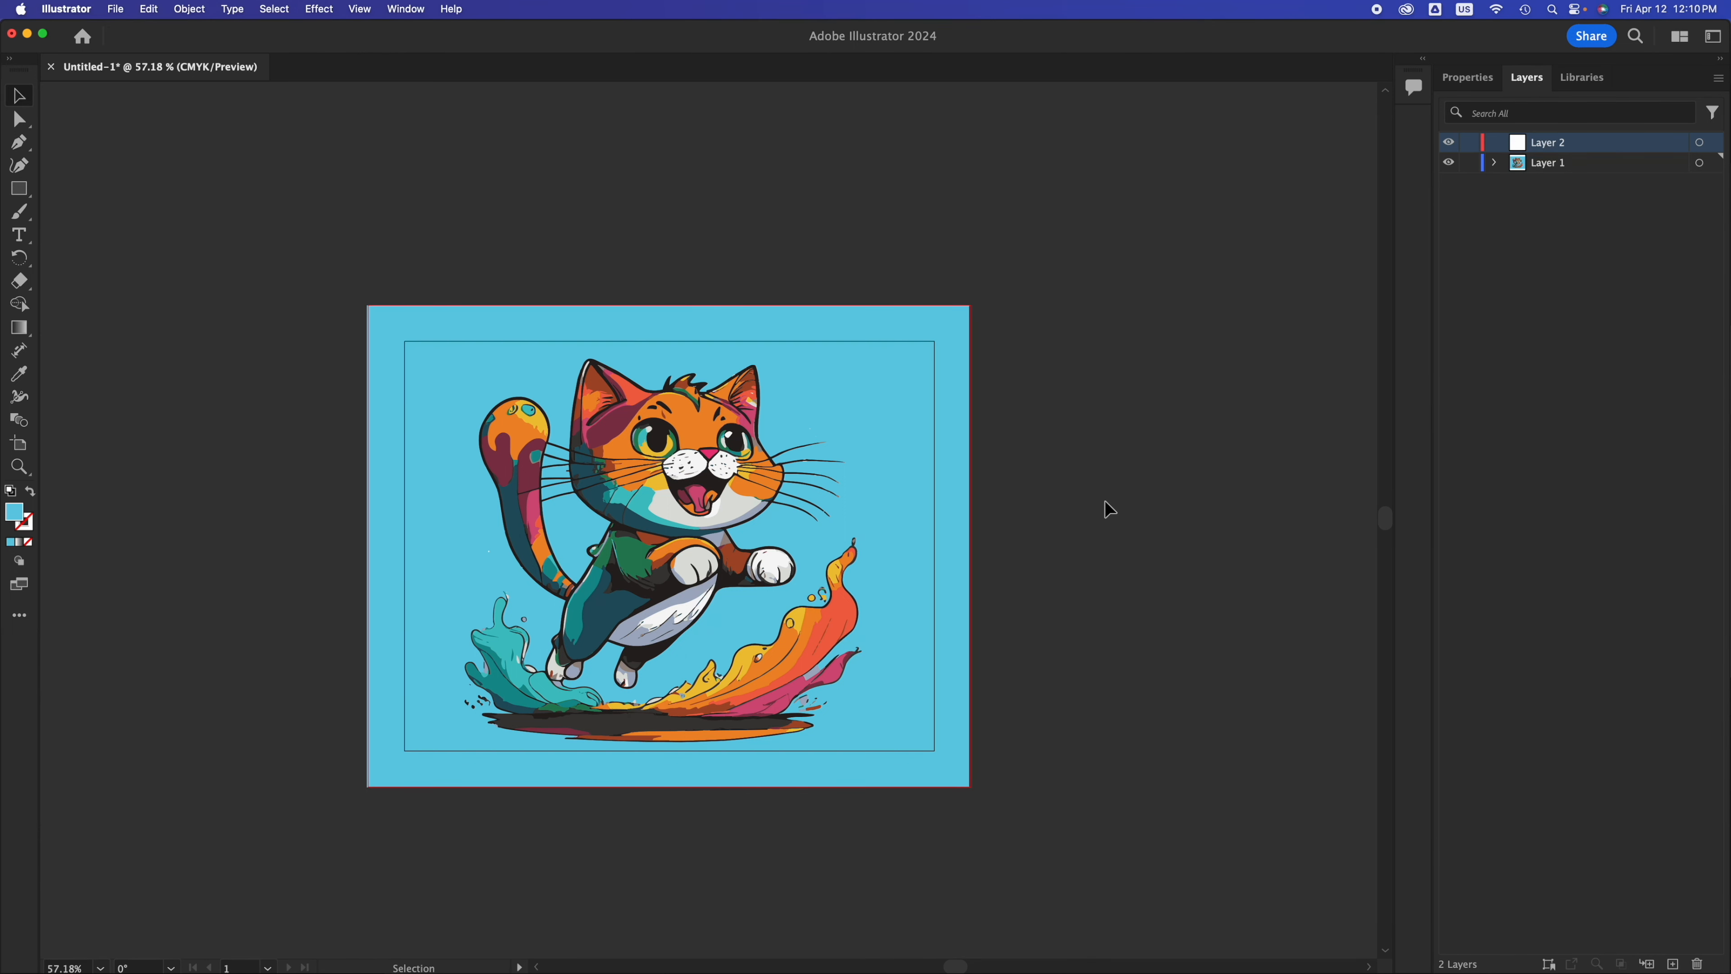
Save the document on the computer as a new file in Adobe PDF (pdf) format
click(116, 9)
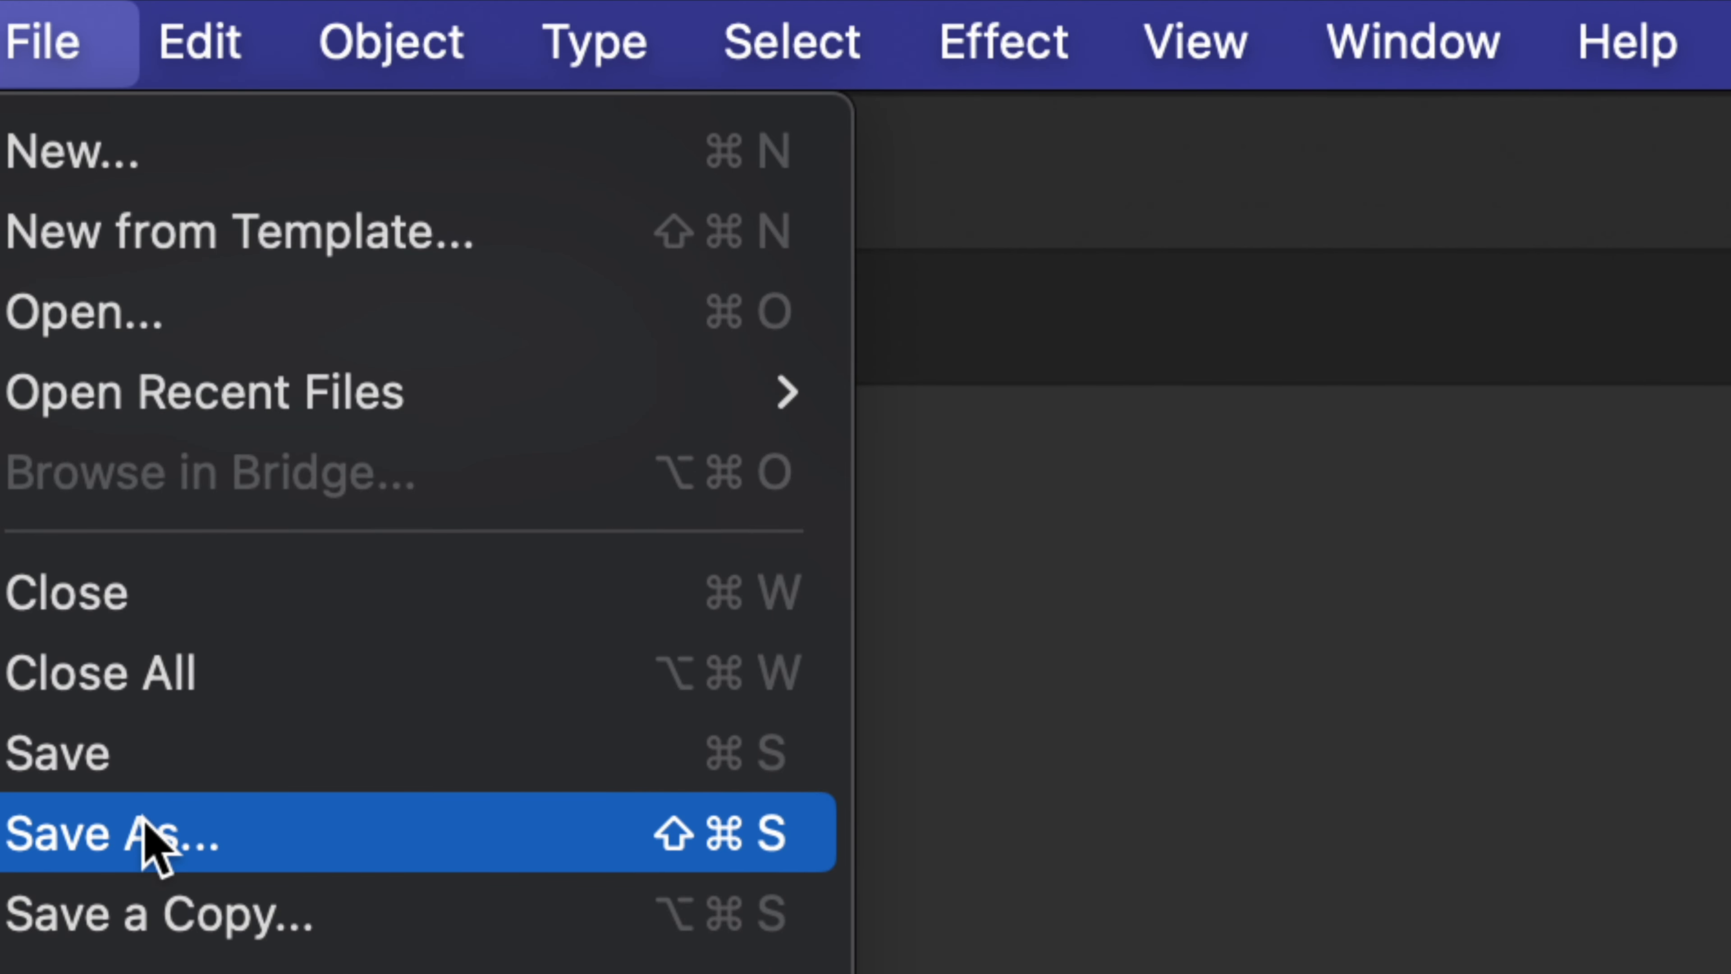
click(145, 833)
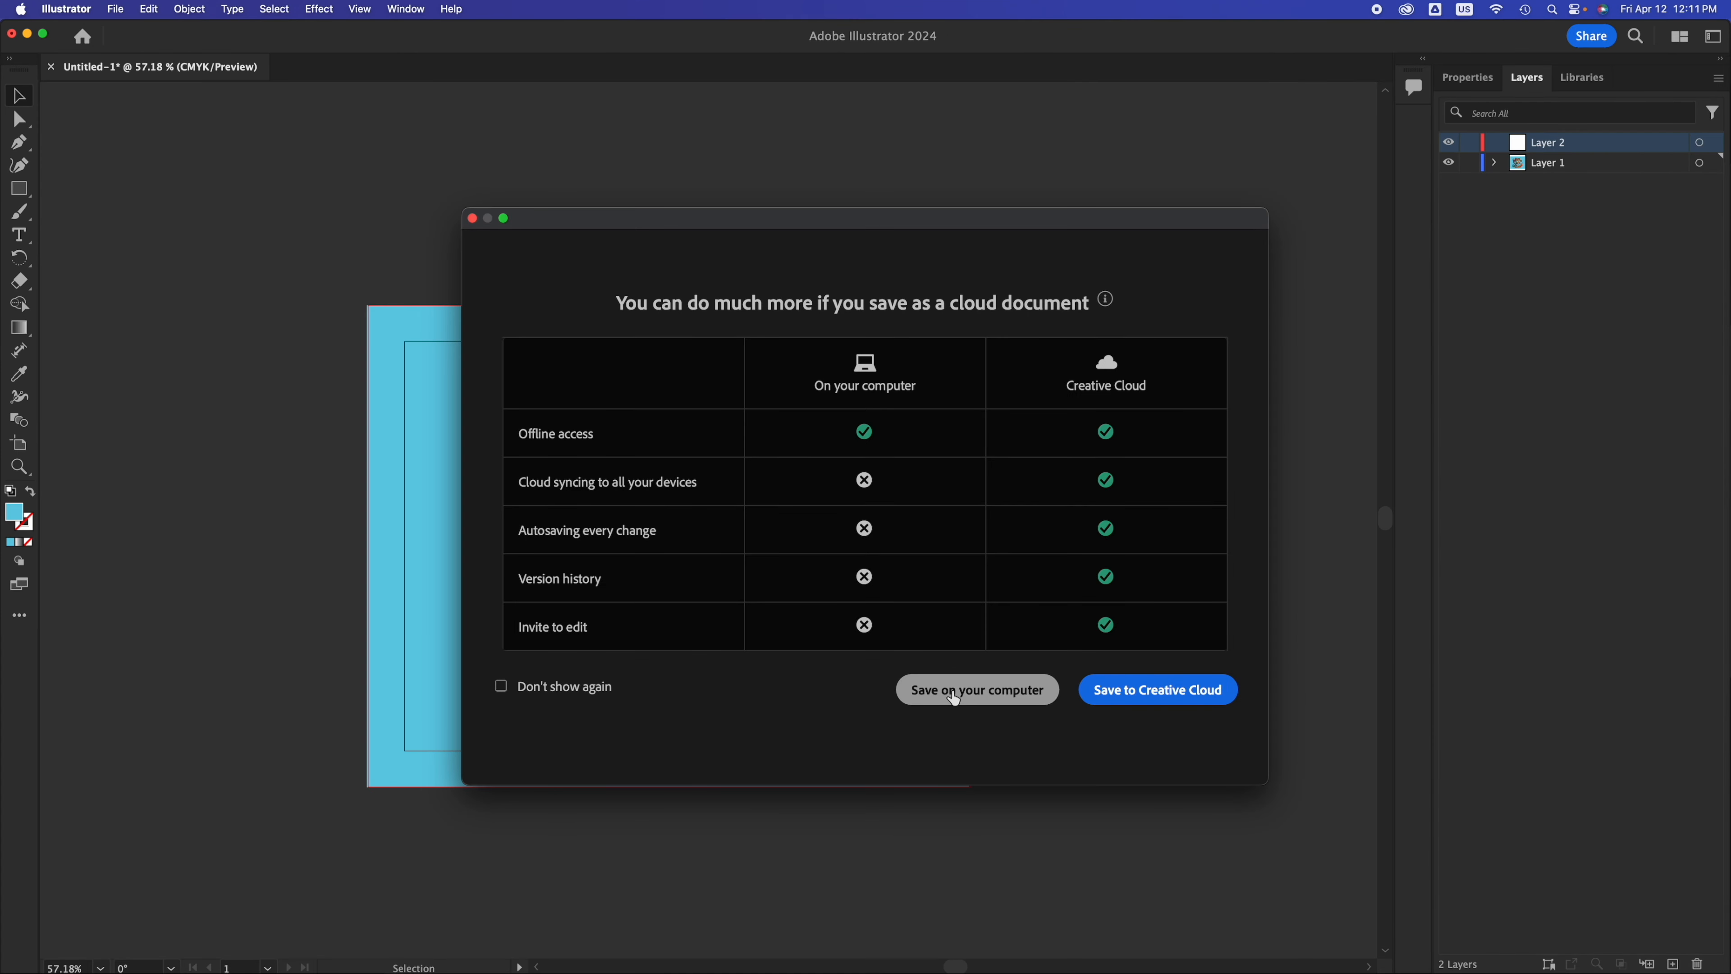
click(979, 700)
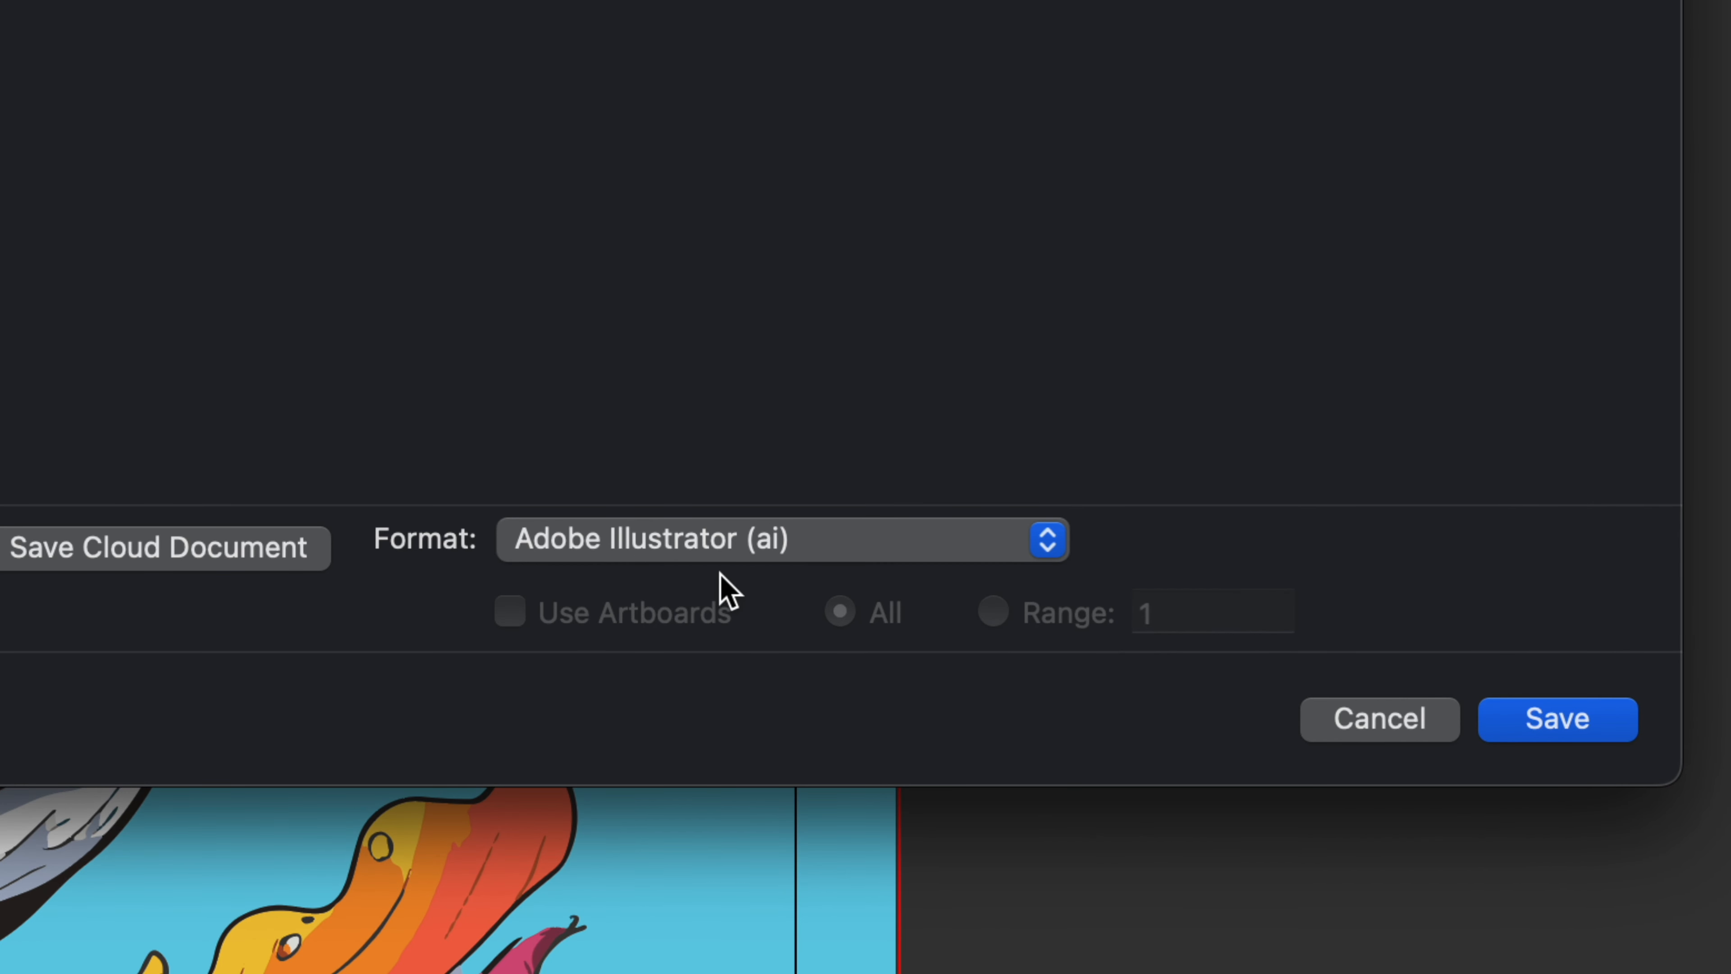
click(658, 549)
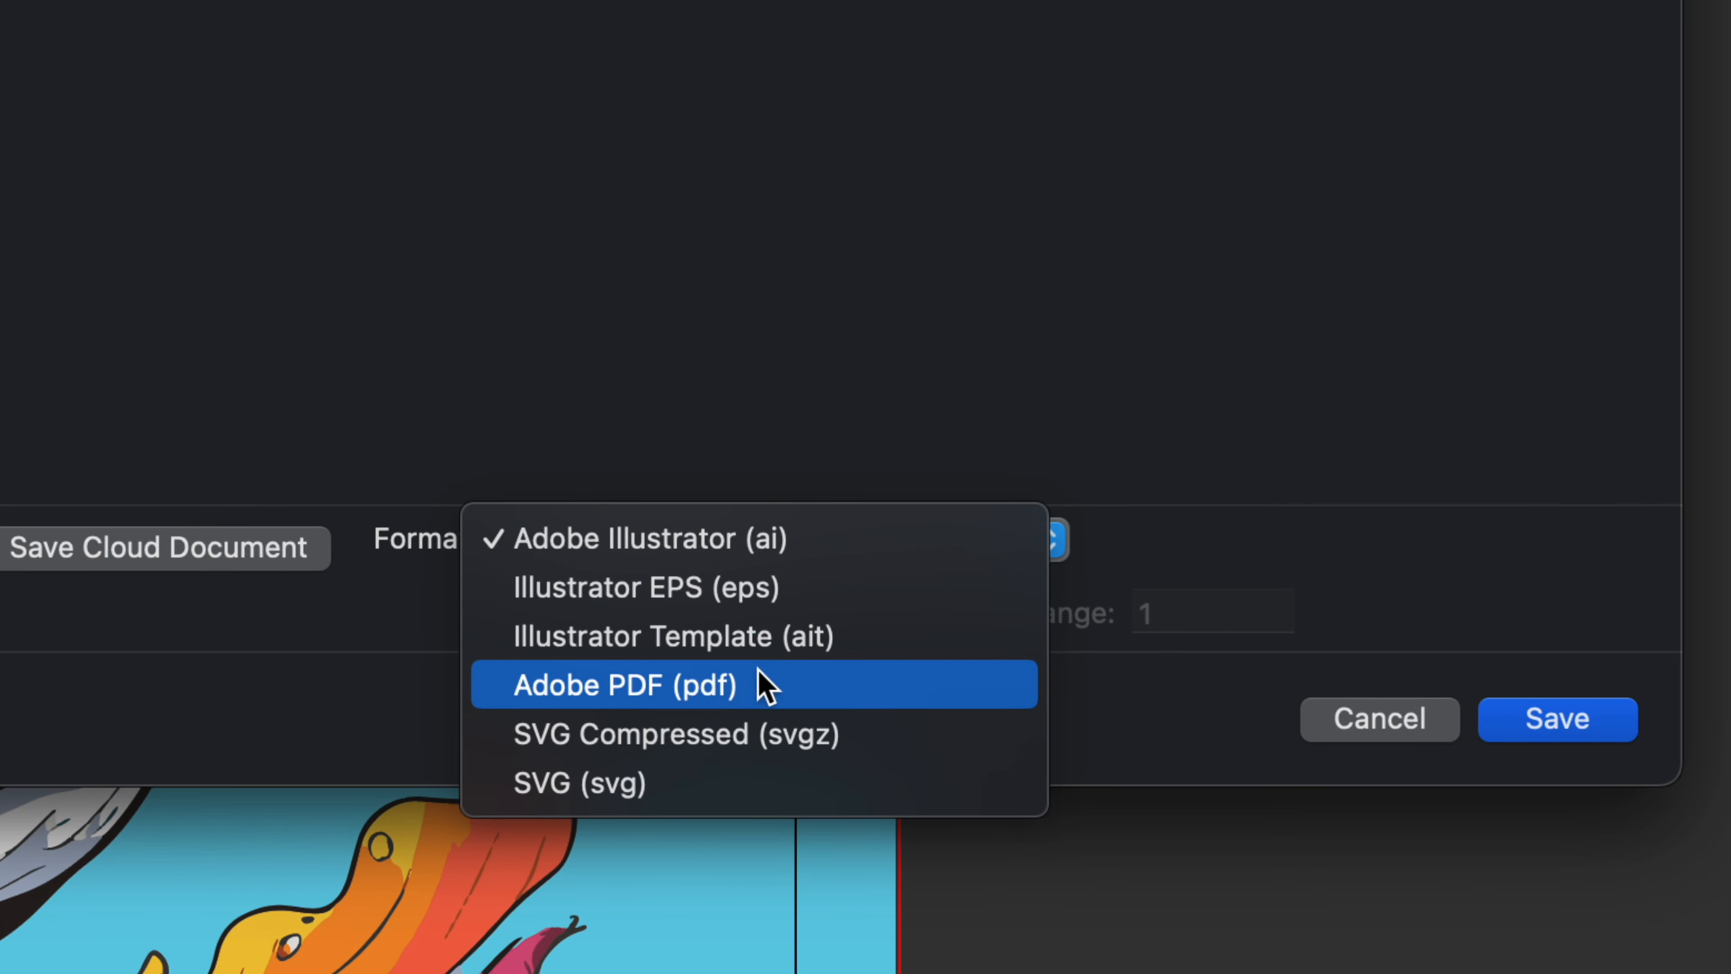
click(645, 685)
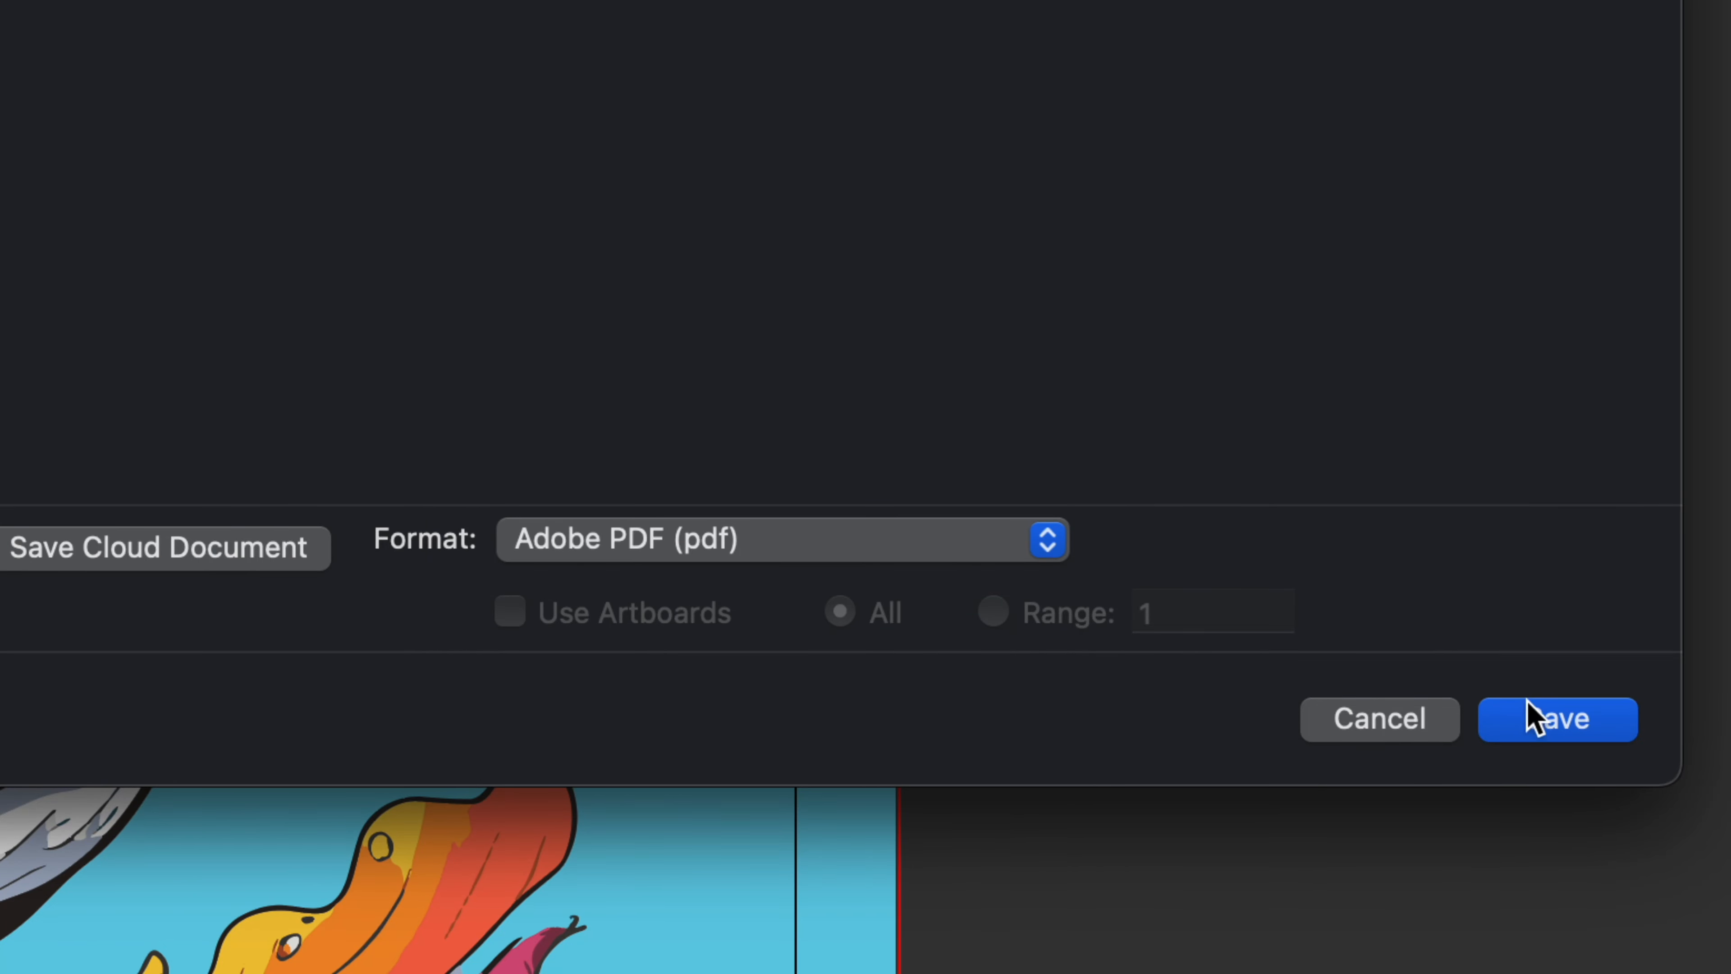
click(1539, 720)
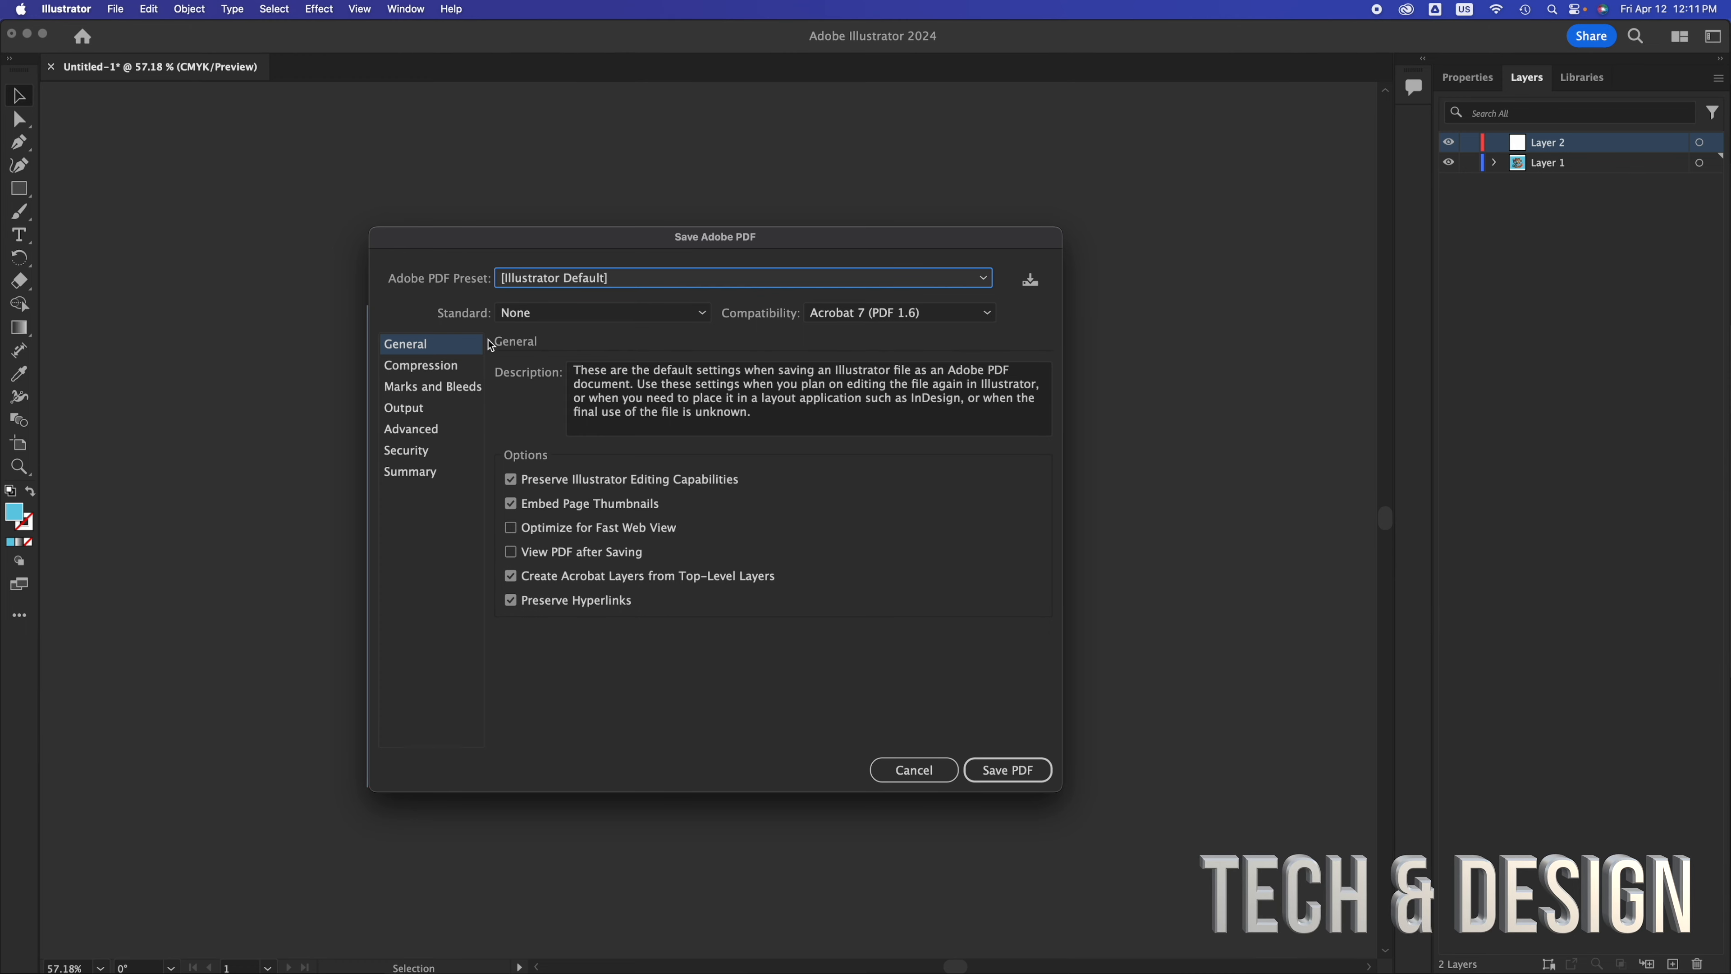
Enable all printer's marks in the PDF's Marks and Bleeds settings, keeping the document bleed settings in use
click(422, 367)
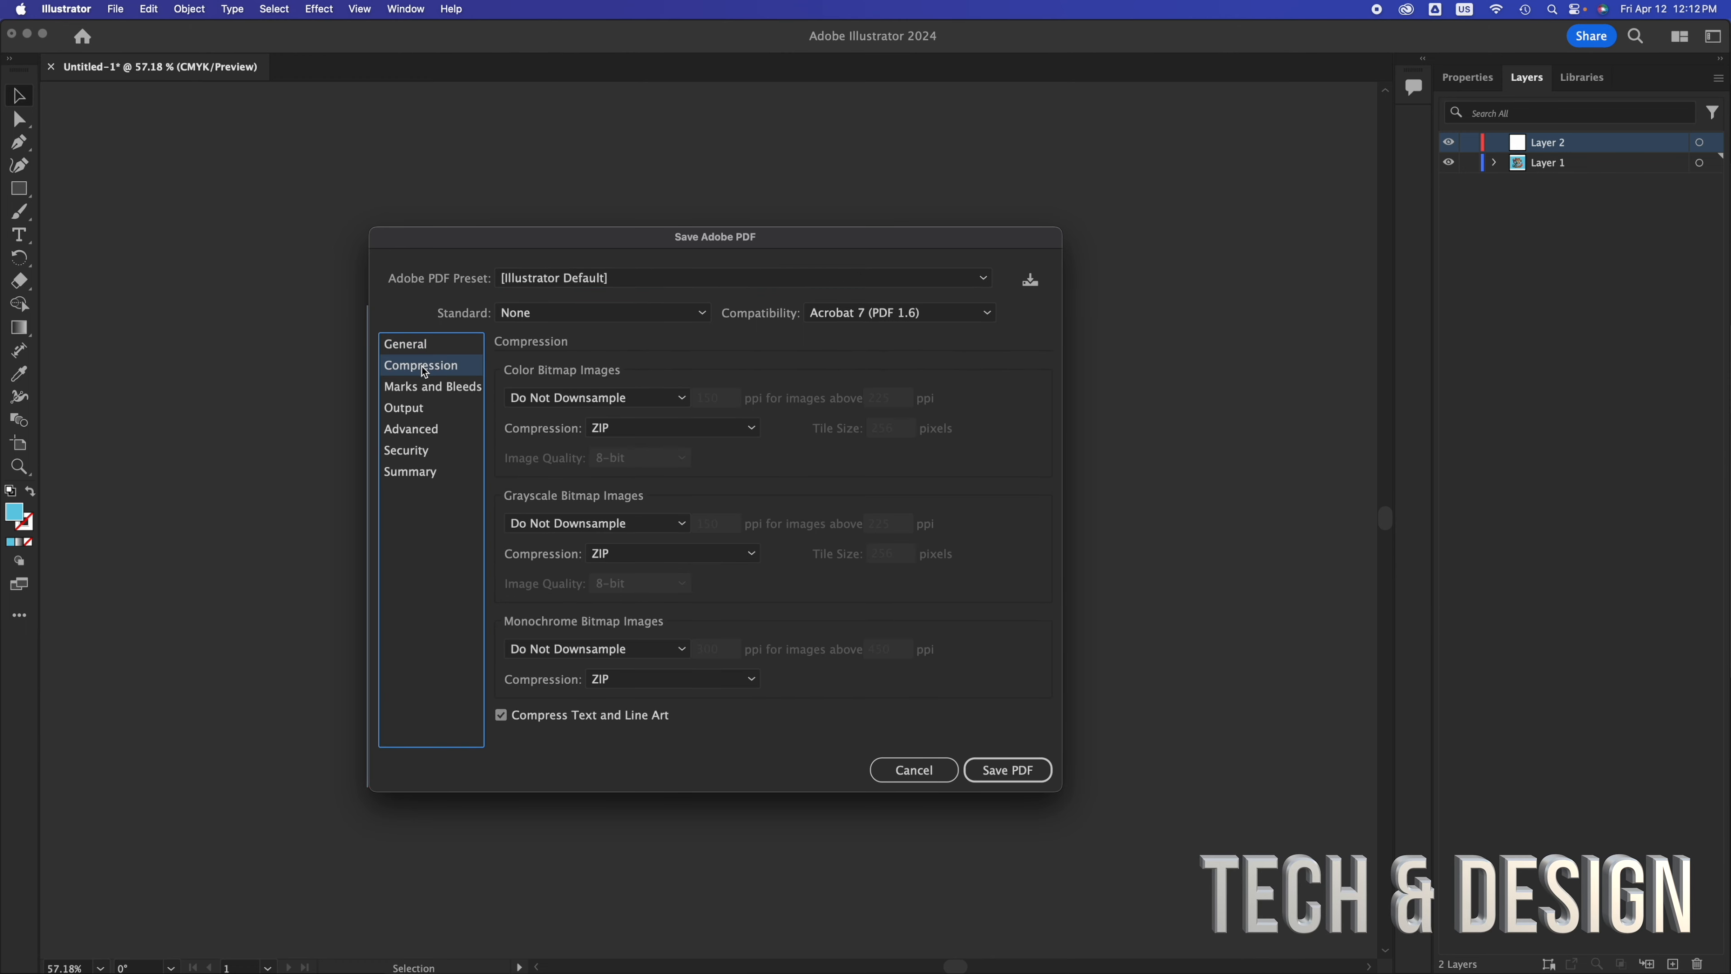
click(420, 392)
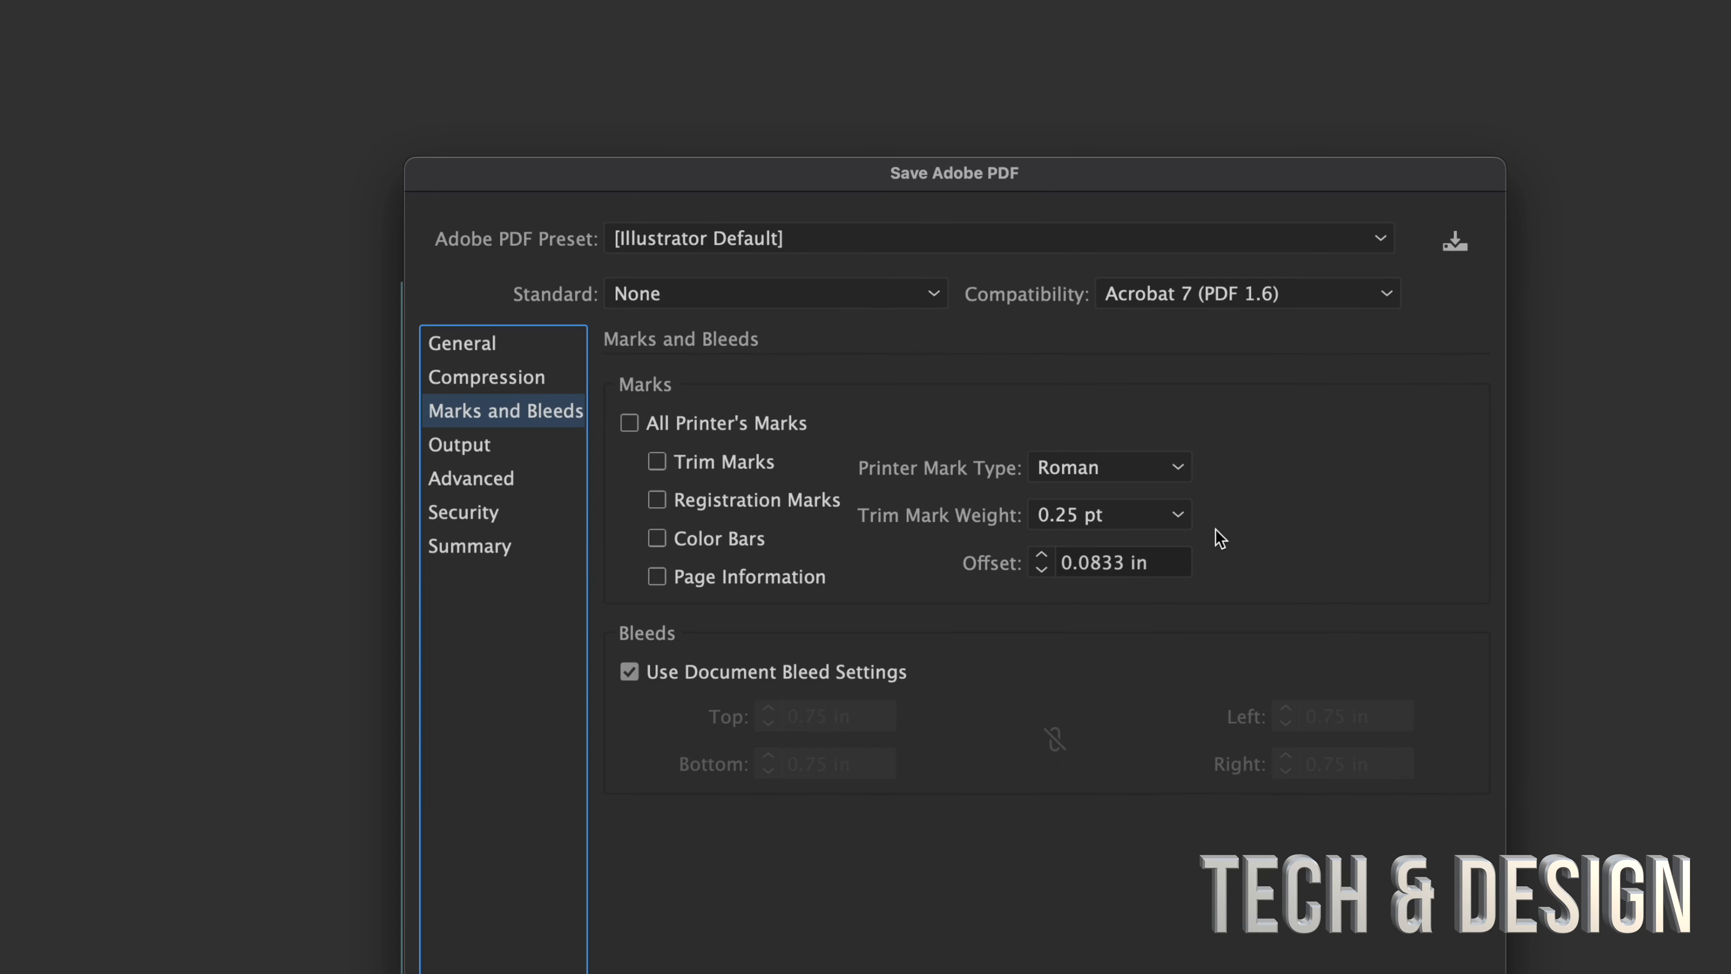
click(629, 423)
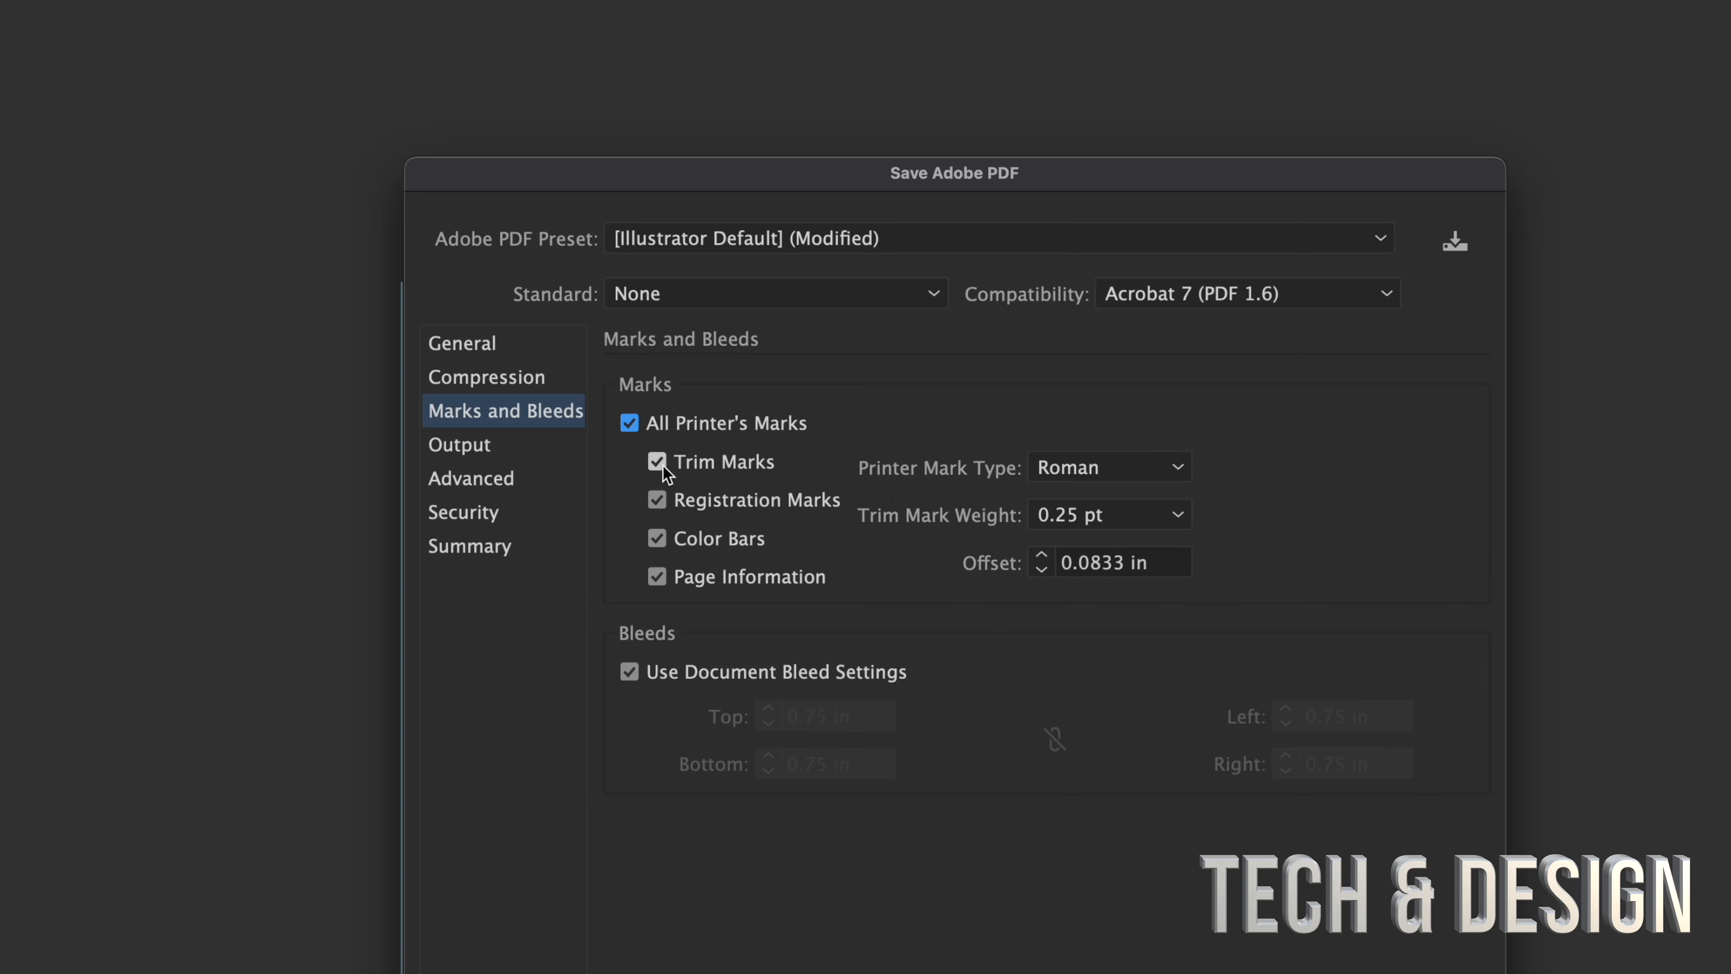